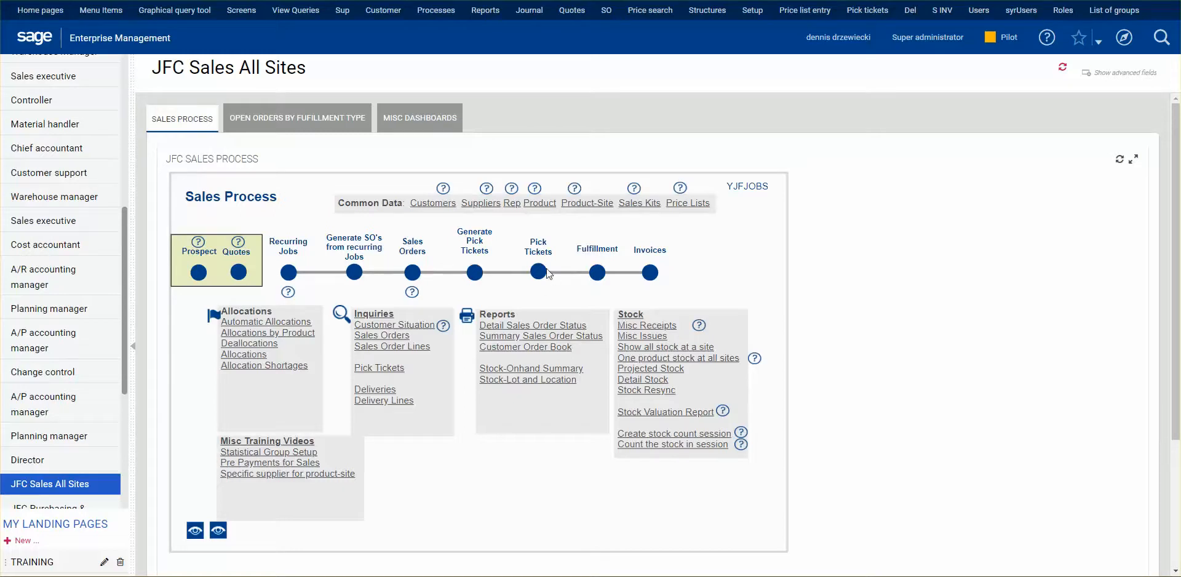
# Open the sales orders, check the lines of the prospect #1 order and prepare its pick ticket with the ALL All fields transaction.
pyautogui.click(412, 272)
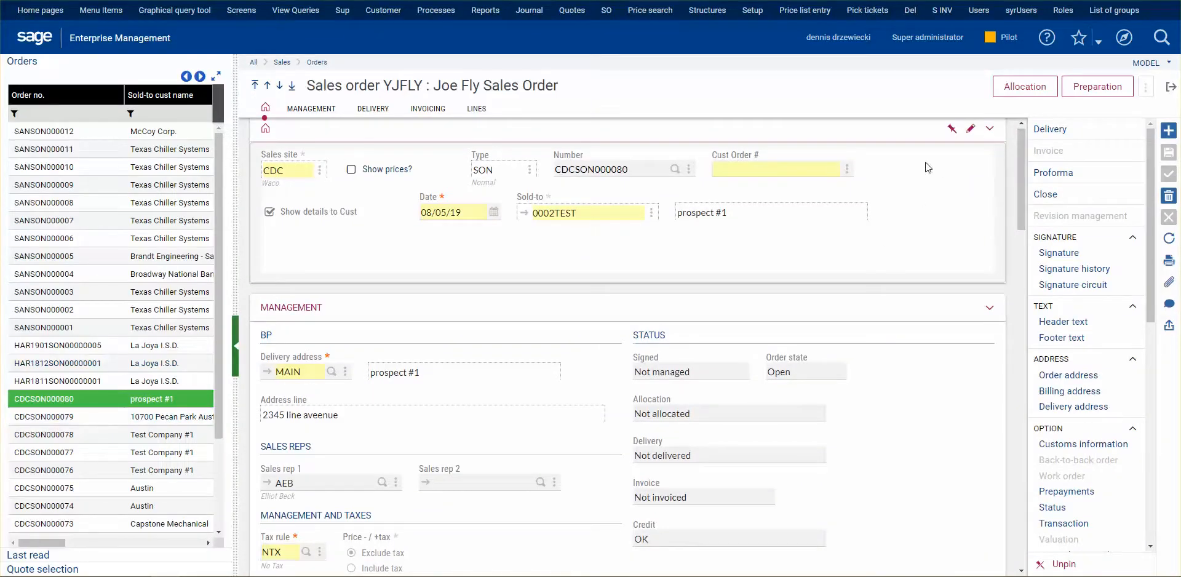
pyautogui.scroll(-8, 546, 404)
pyautogui.scroll(-10, 546, 403)
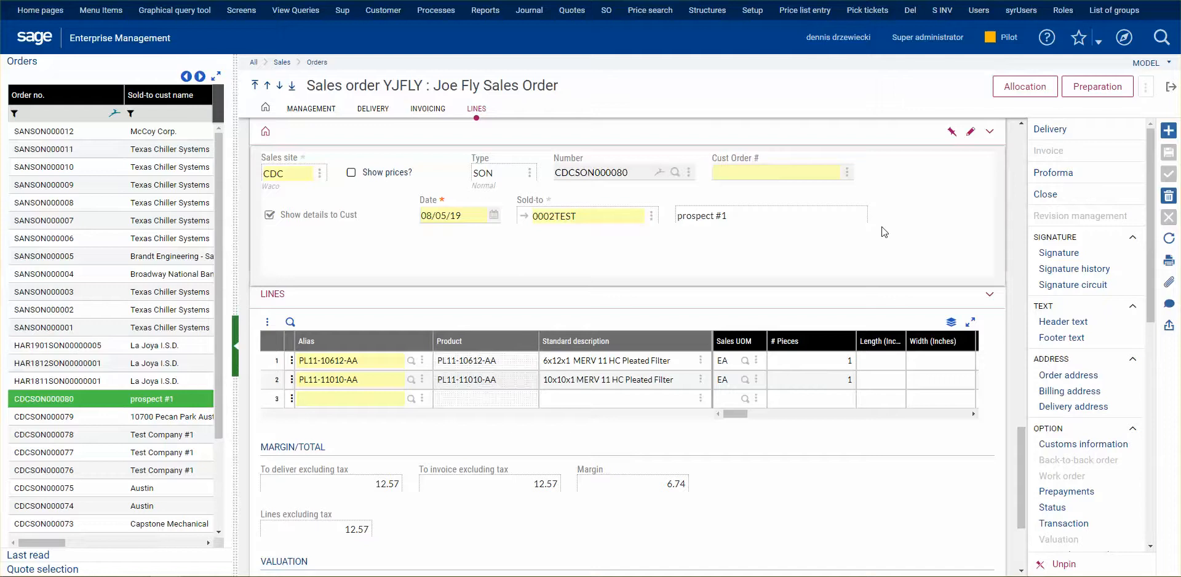
pyautogui.click(1098, 86)
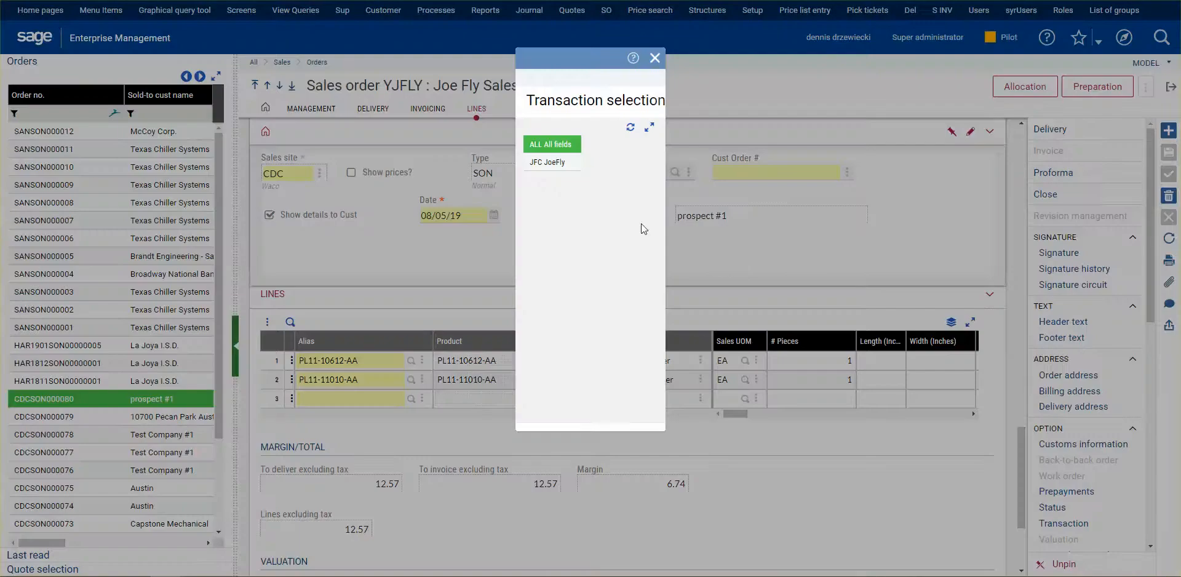
pyautogui.click(542, 143)
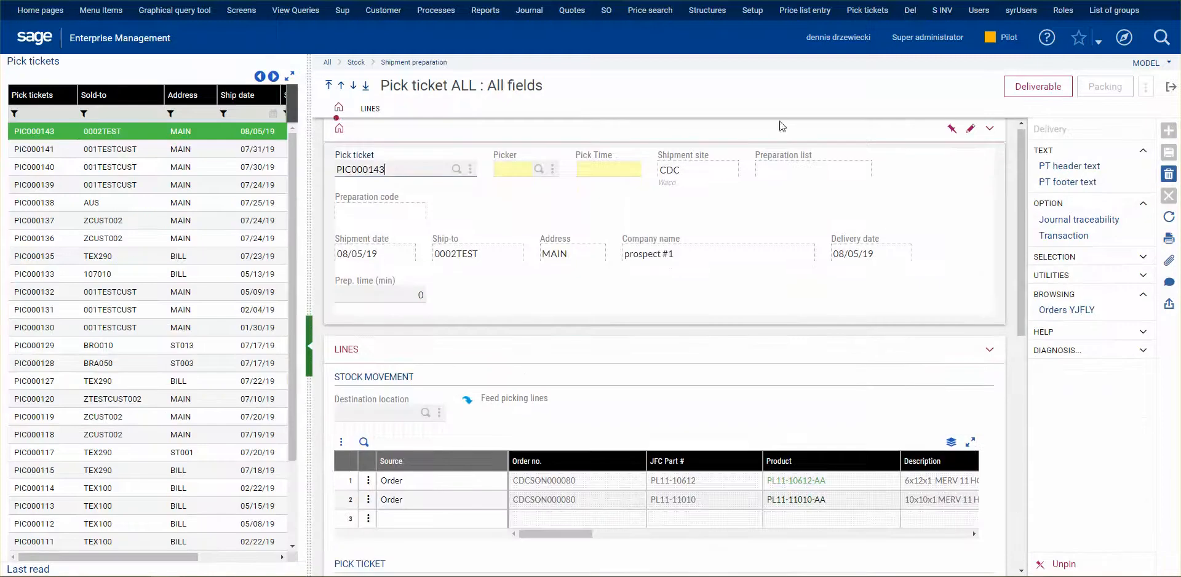
# Set the pick ticket's destination location to PICKD for site CDC and feed it to the picking lines.
pyautogui.scroll(-3, 691, 319)
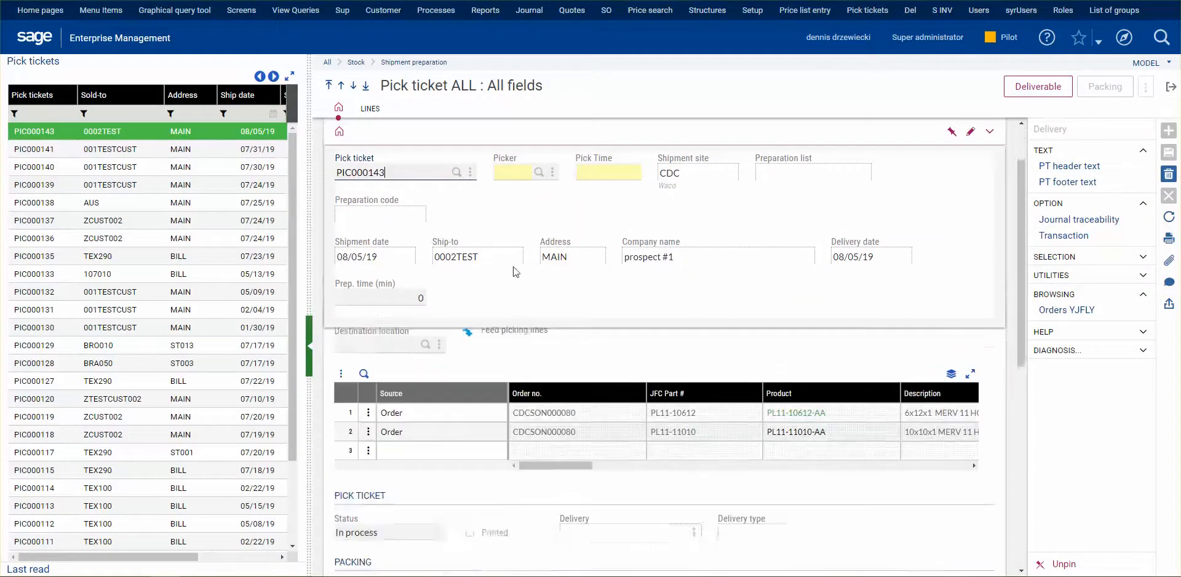
pyautogui.moveTo(551, 500); pyautogui.dragTo(521, 526)
pyautogui.click(366, 378)
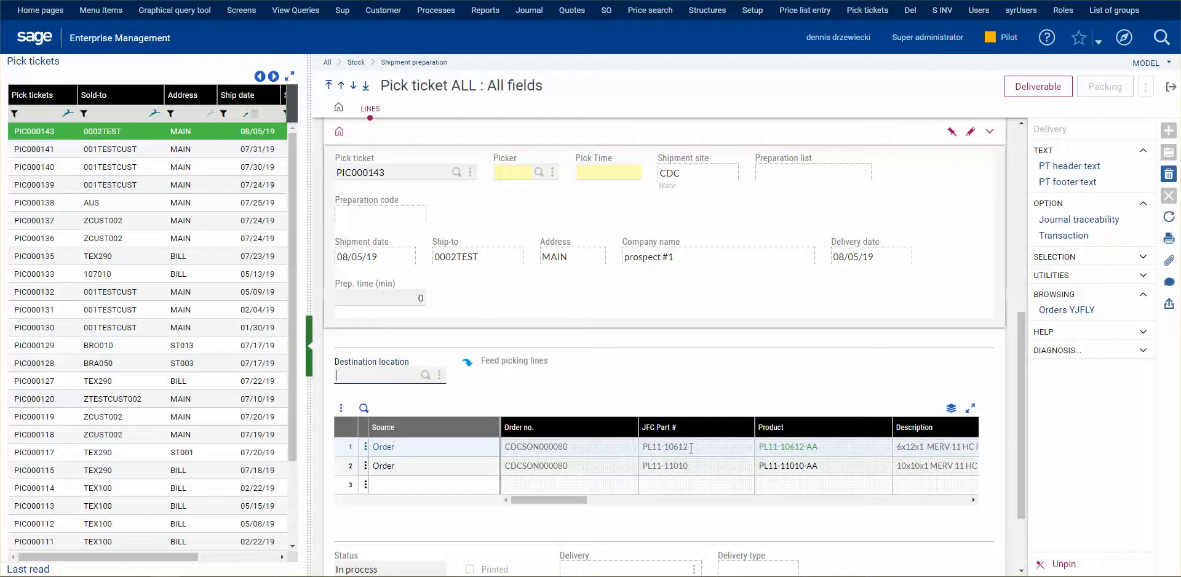
pyautogui.moveTo(555, 499); pyautogui.dragTo(918, 500)
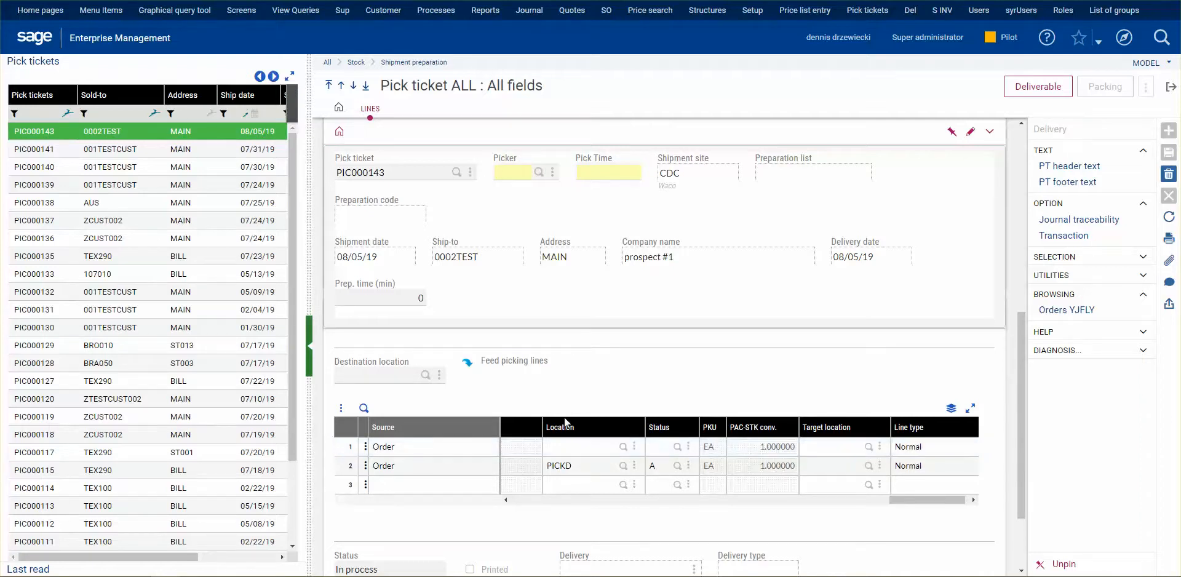
pyautogui.moveTo(906, 501); pyautogui.dragTo(961, 505)
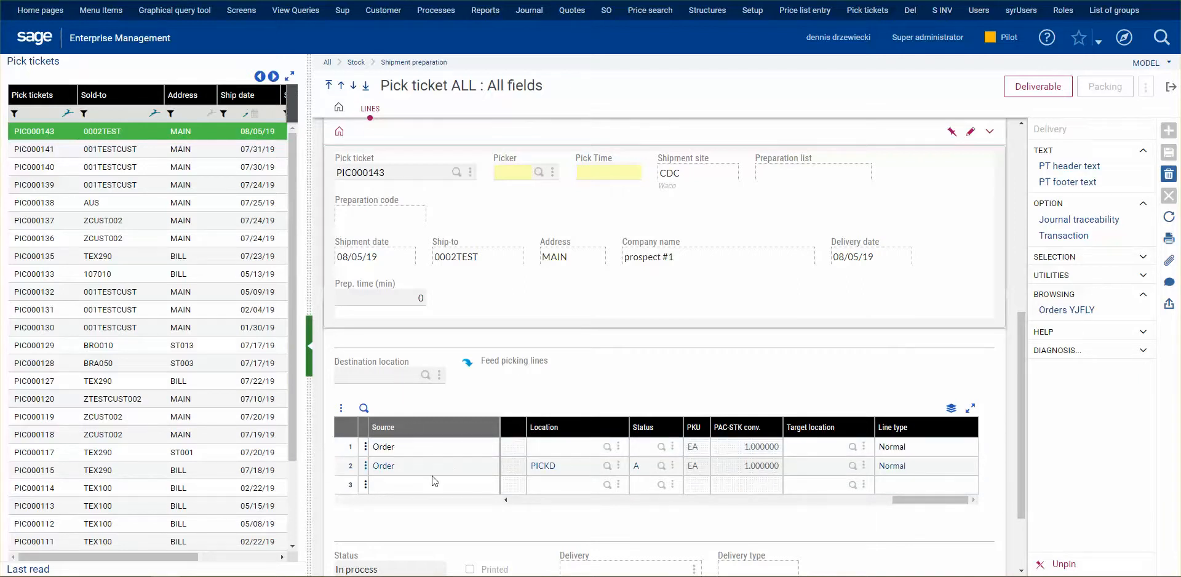
pyautogui.click(435, 378)
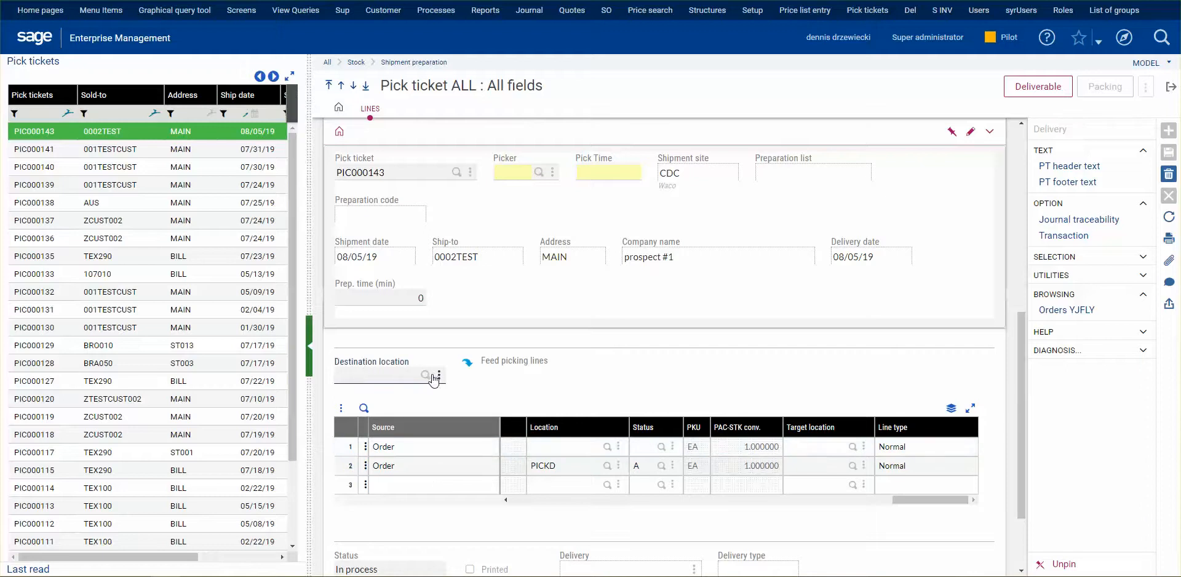
pyautogui.click(438, 376)
pyautogui.click(371, 397)
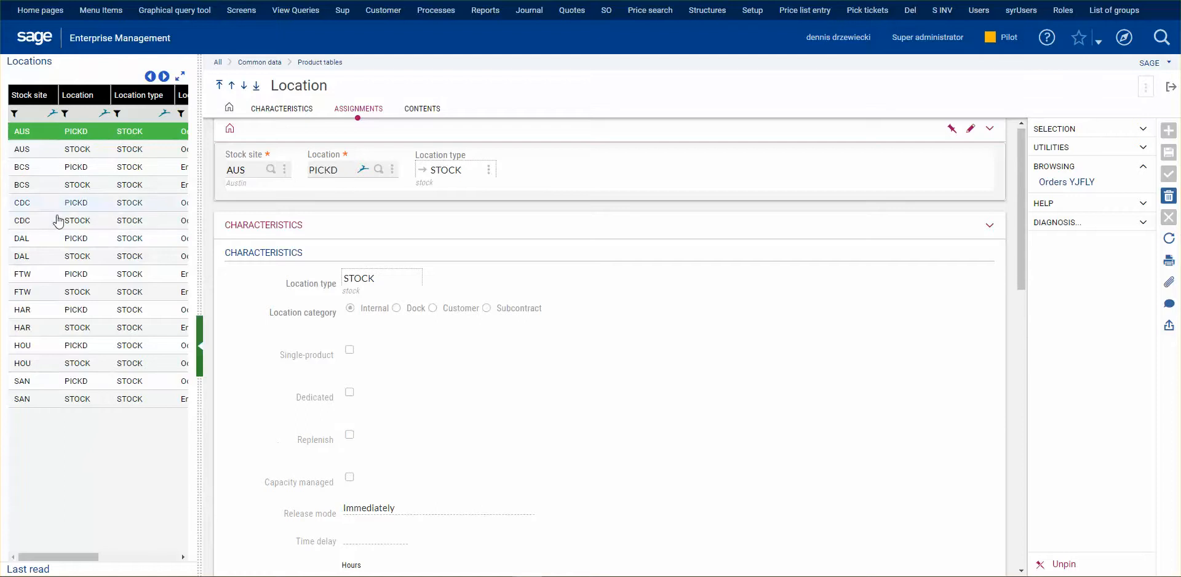
pyautogui.click(89, 203)
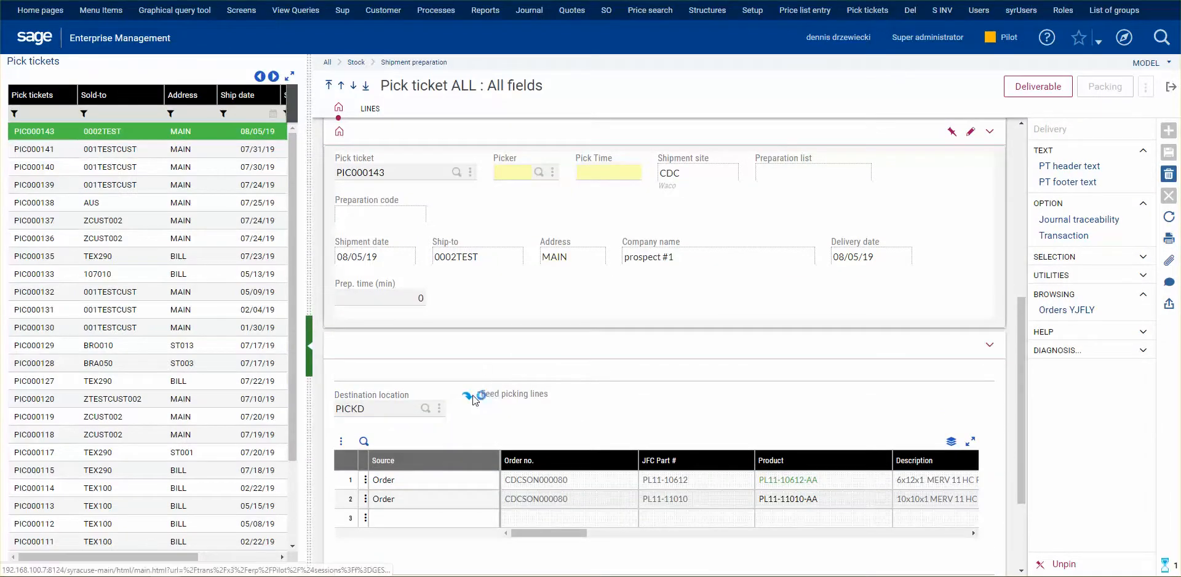
# Check the target location on the pick ticket lines and save the pick ticket.
pyautogui.moveTo(553, 532); pyautogui.dragTo(928, 527)
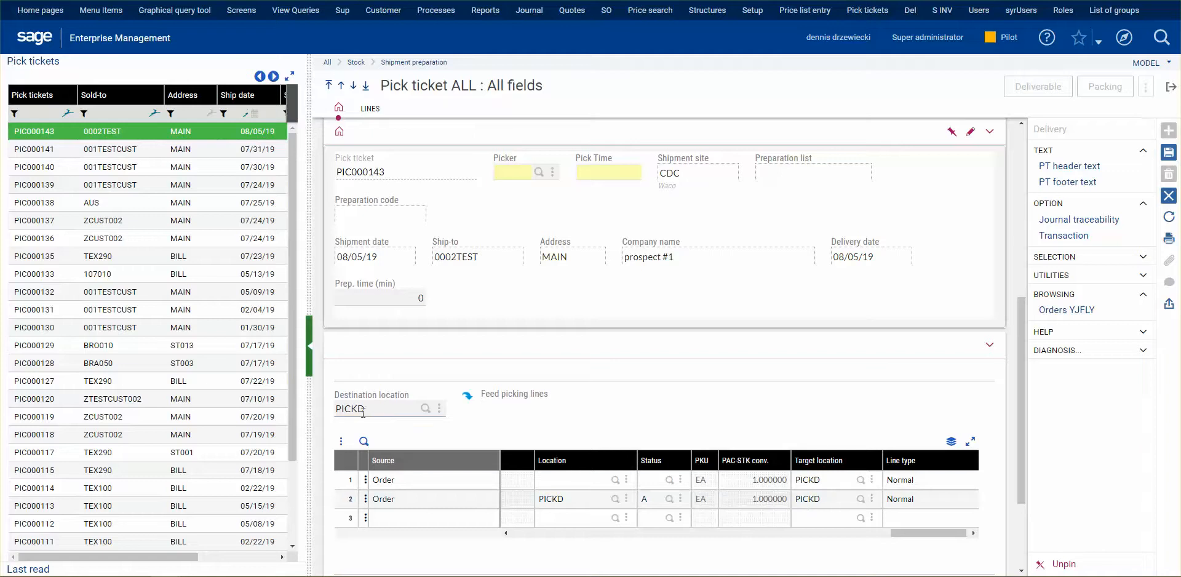
pyautogui.click(1169, 152)
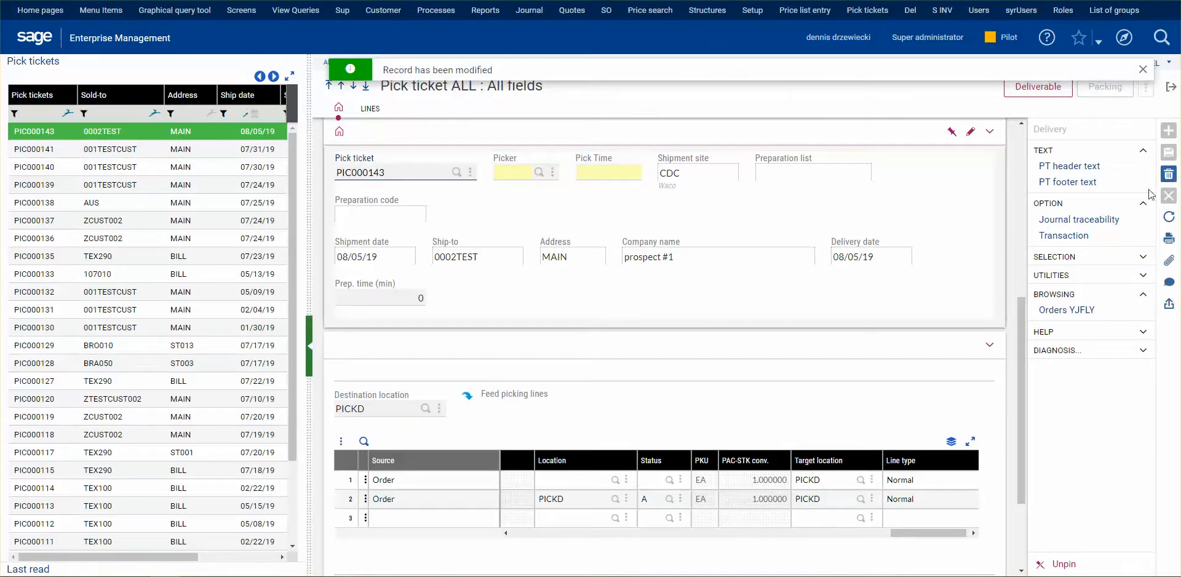
pyautogui.click(1169, 239)
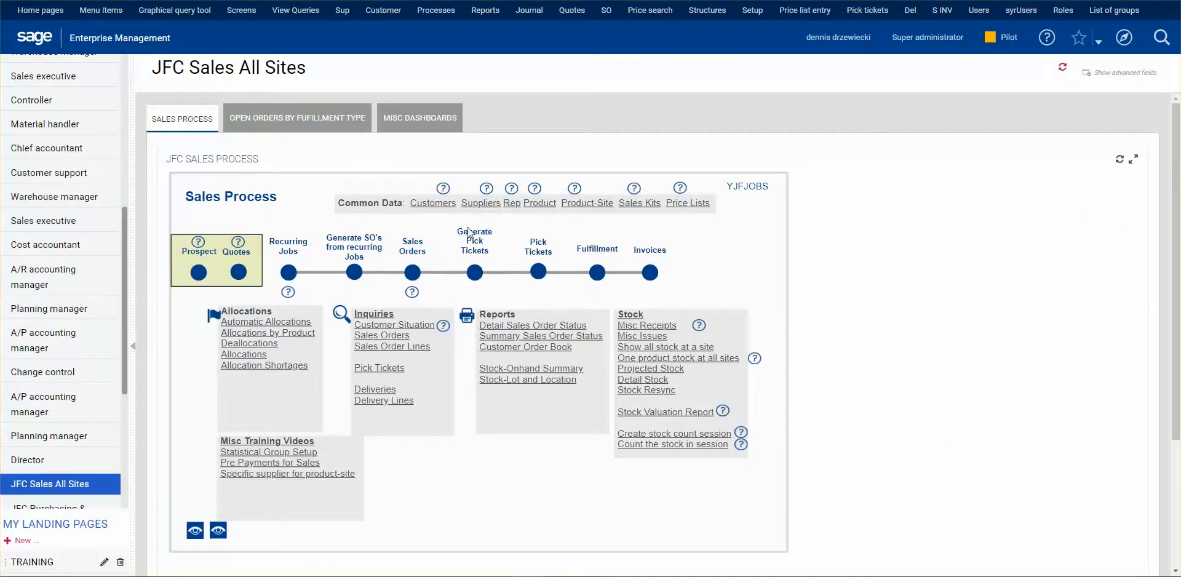
# Open pick ticket generation from the sales process, disable Only allocated quantities and enable Break on ship-to customer.
pyautogui.click(475, 272)
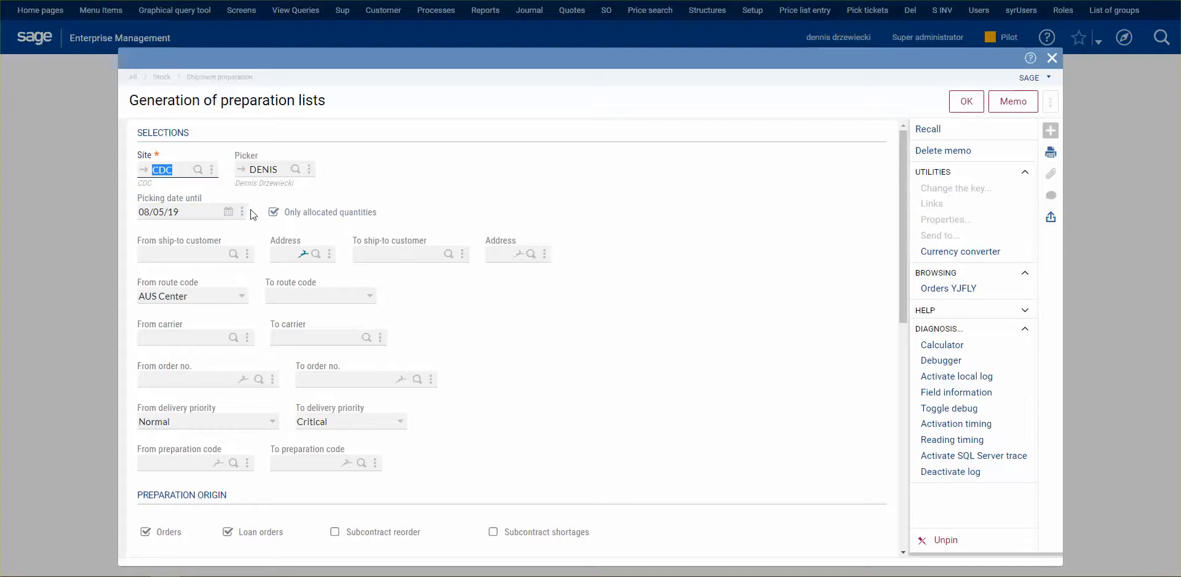
pyautogui.click(283, 213)
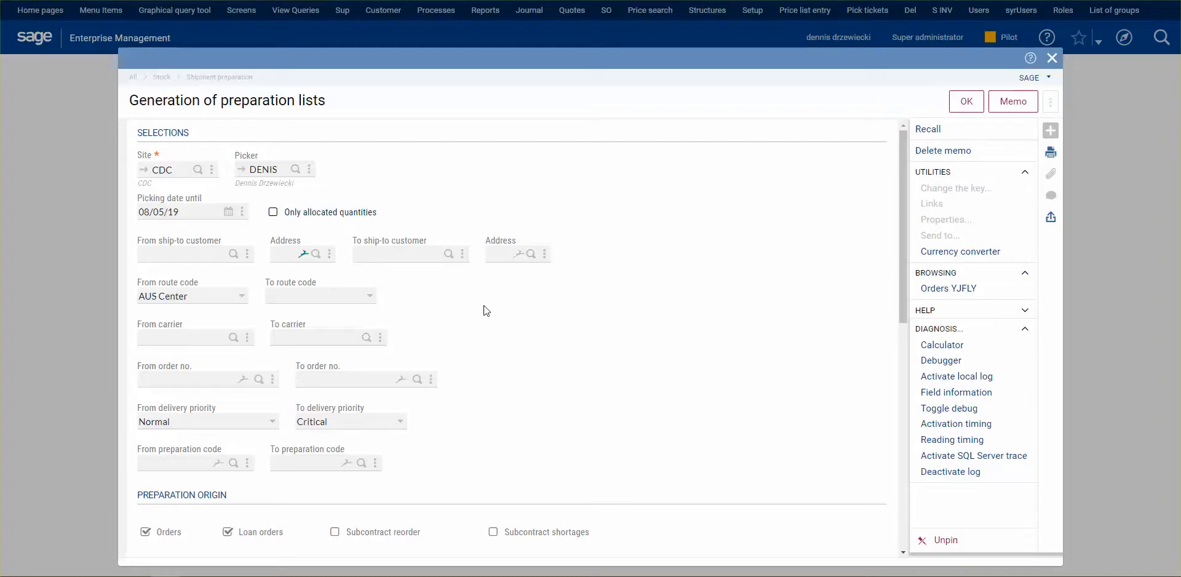
pyautogui.scroll(-1, 484, 326)
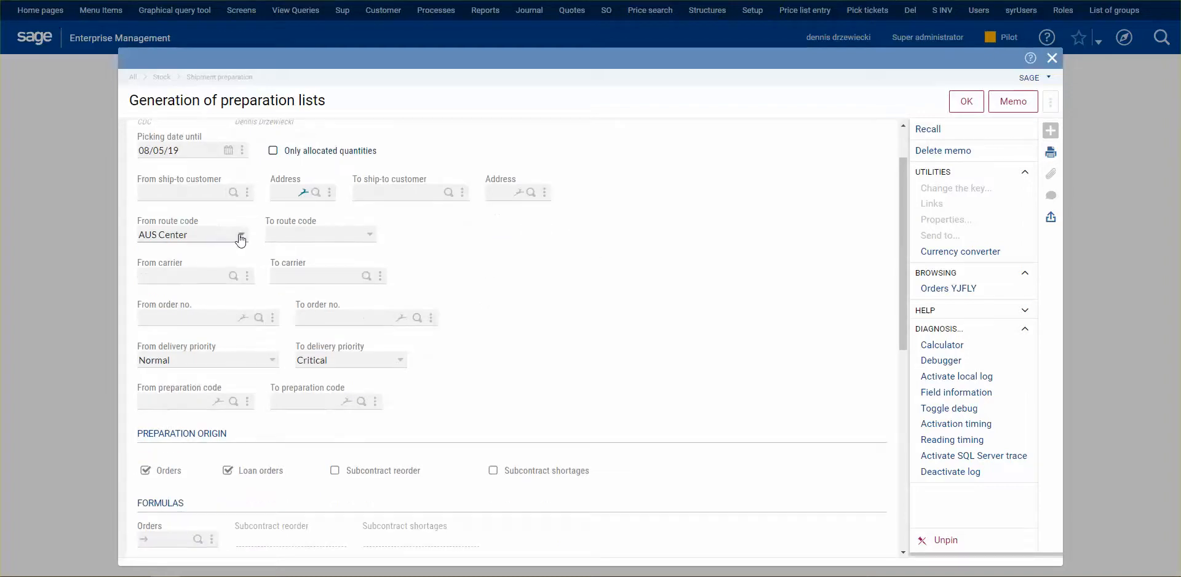
pyautogui.scroll(-2, 471, 389)
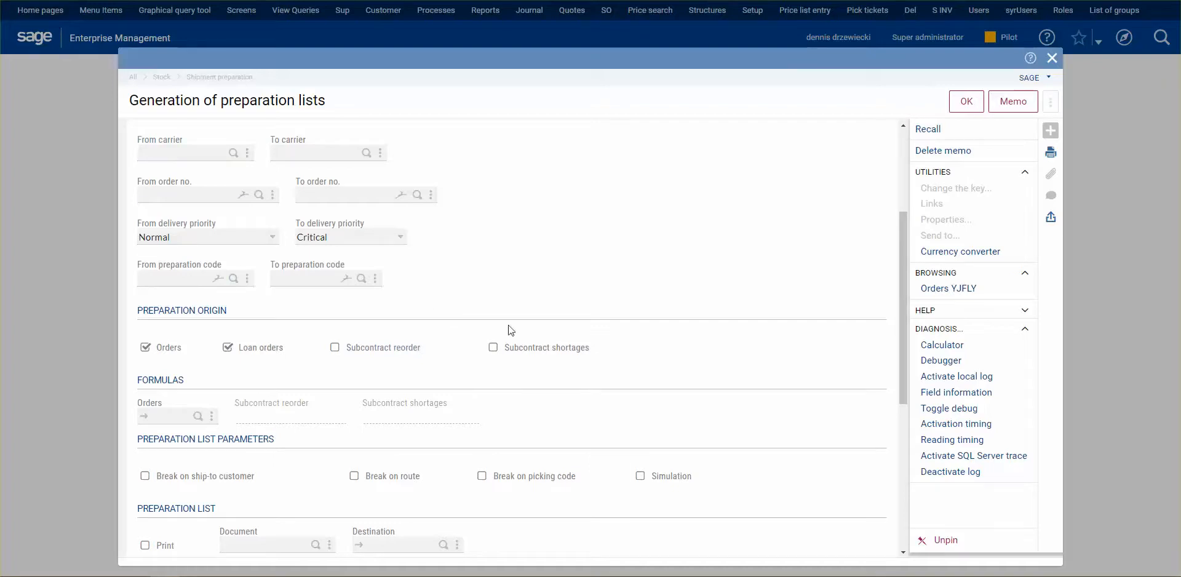
pyautogui.scroll(-2, 523, 338)
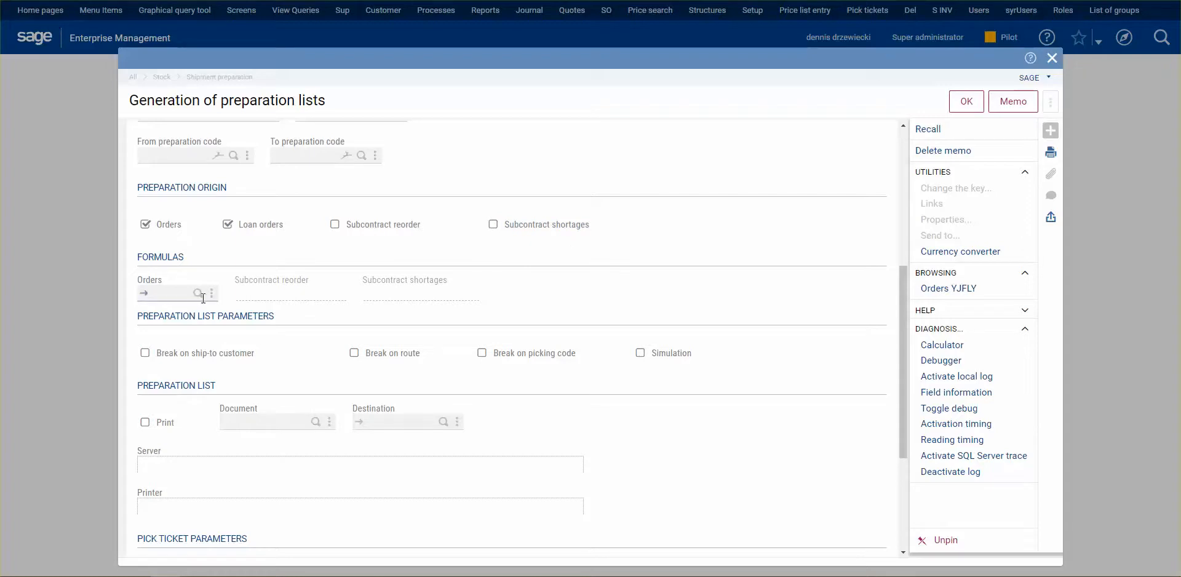
pyautogui.scroll(-1, 324, 333)
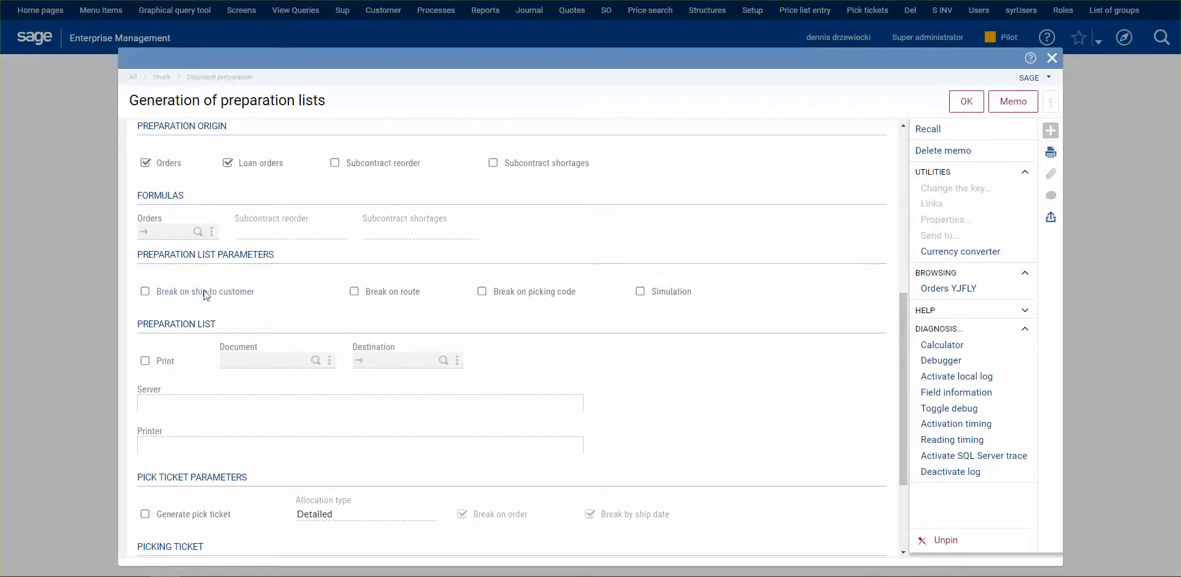
pyautogui.click(145, 293)
# Enable Generate pick ticket with the Detailed allocation type and run the preparation list generation.
pyautogui.scroll(-1, 313, 294)
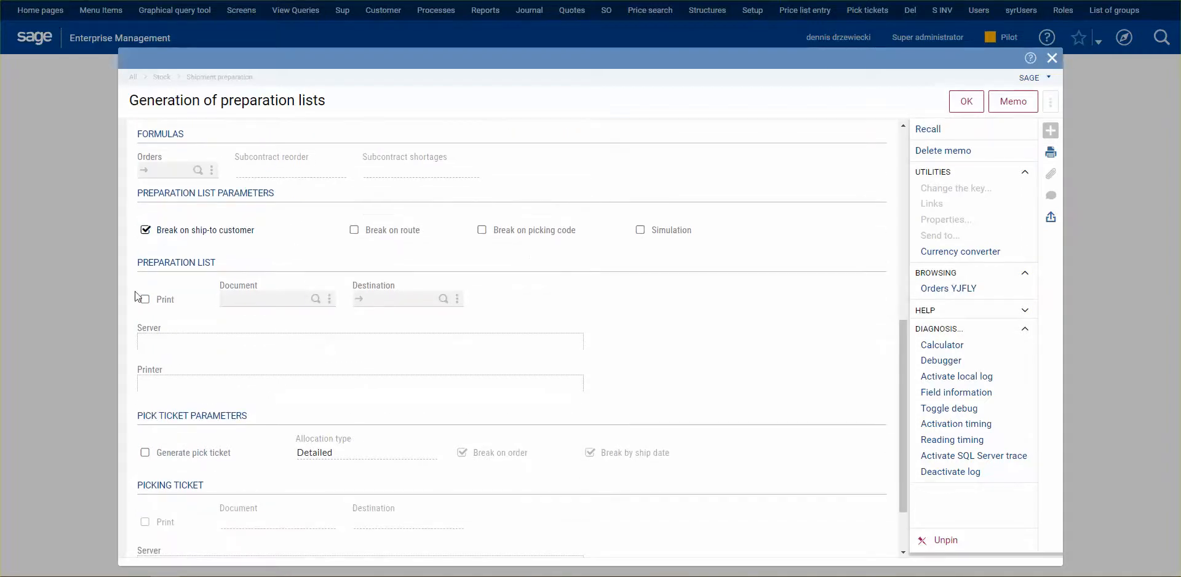
pyautogui.click(145, 454)
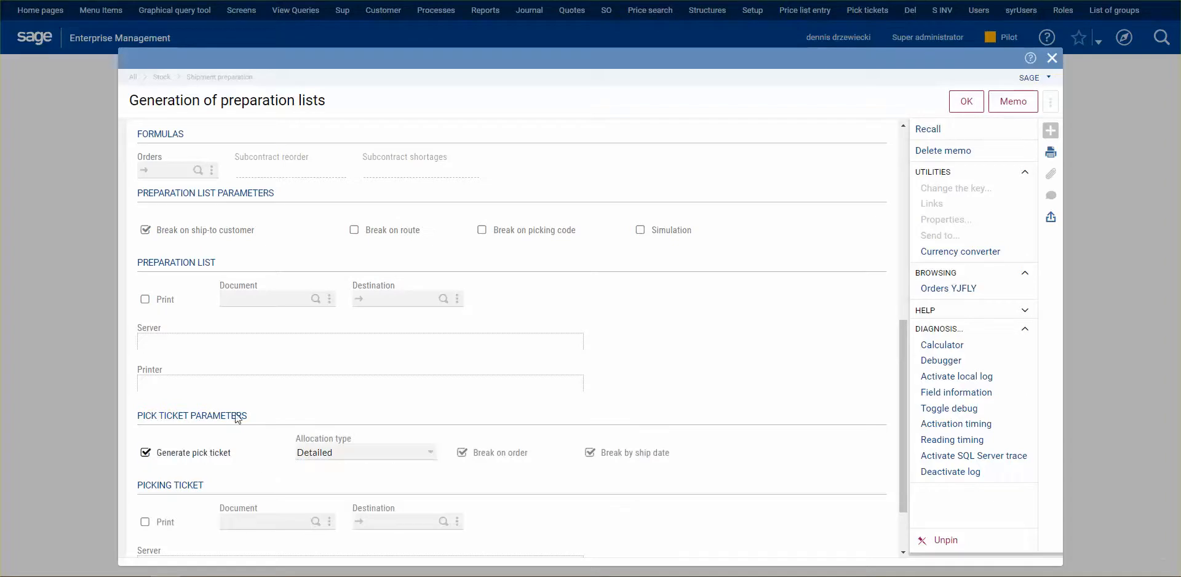
pyautogui.scroll(-1, 435, 384)
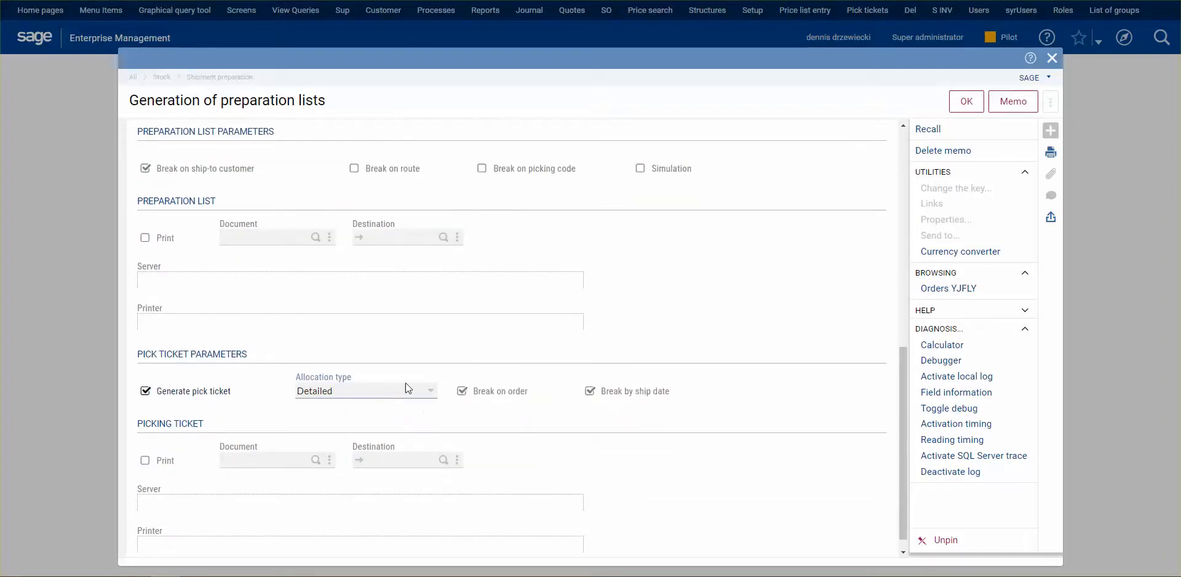
pyautogui.click(429, 392)
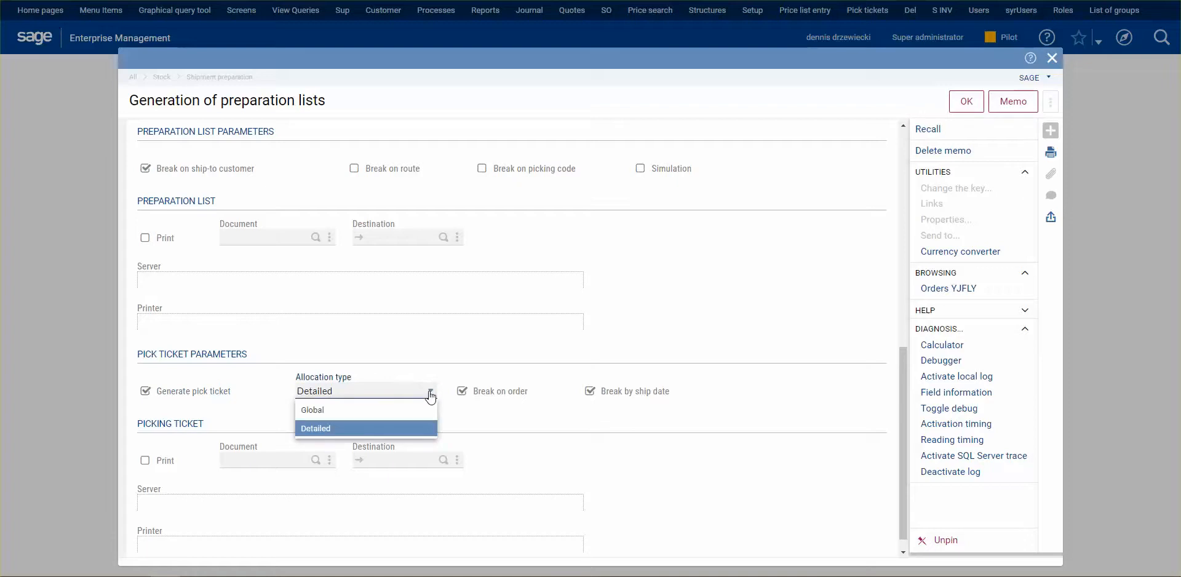
pyautogui.click(348, 426)
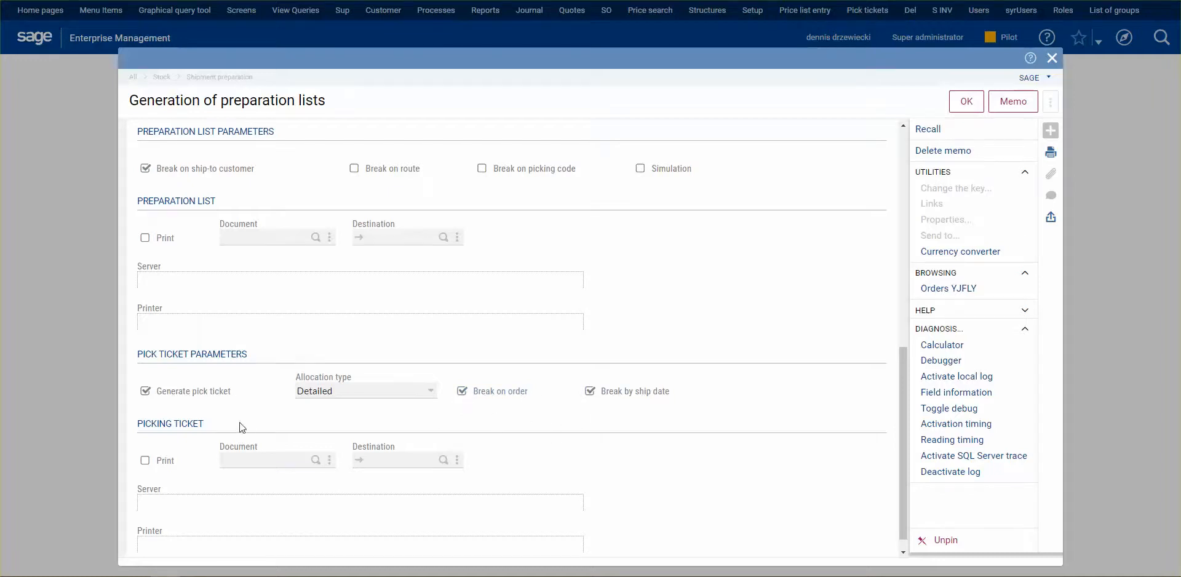
pyautogui.scroll(-1, 250, 422)
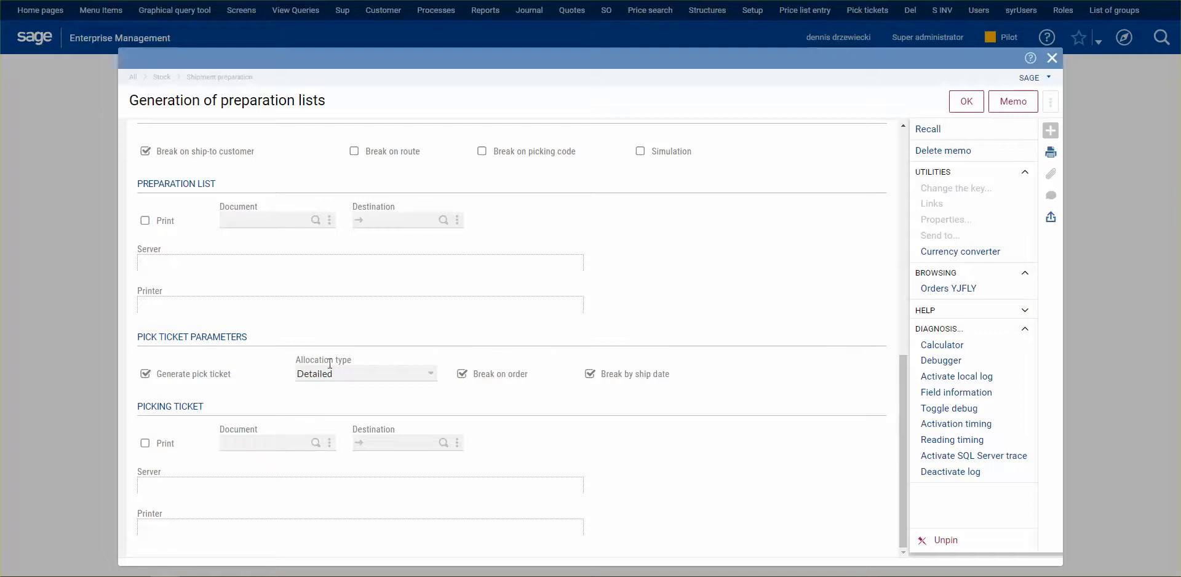
pyautogui.click(965, 103)
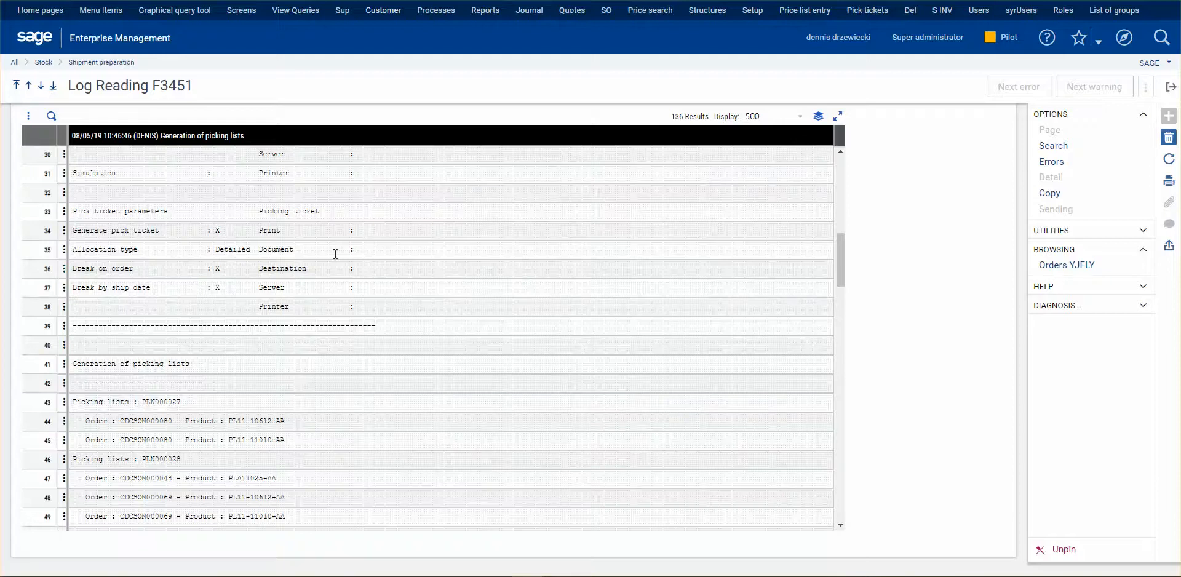
# Examine the generation log for the picking lists and pick tickets produced for each order and product.
pyautogui.scroll(-2, 341, 387)
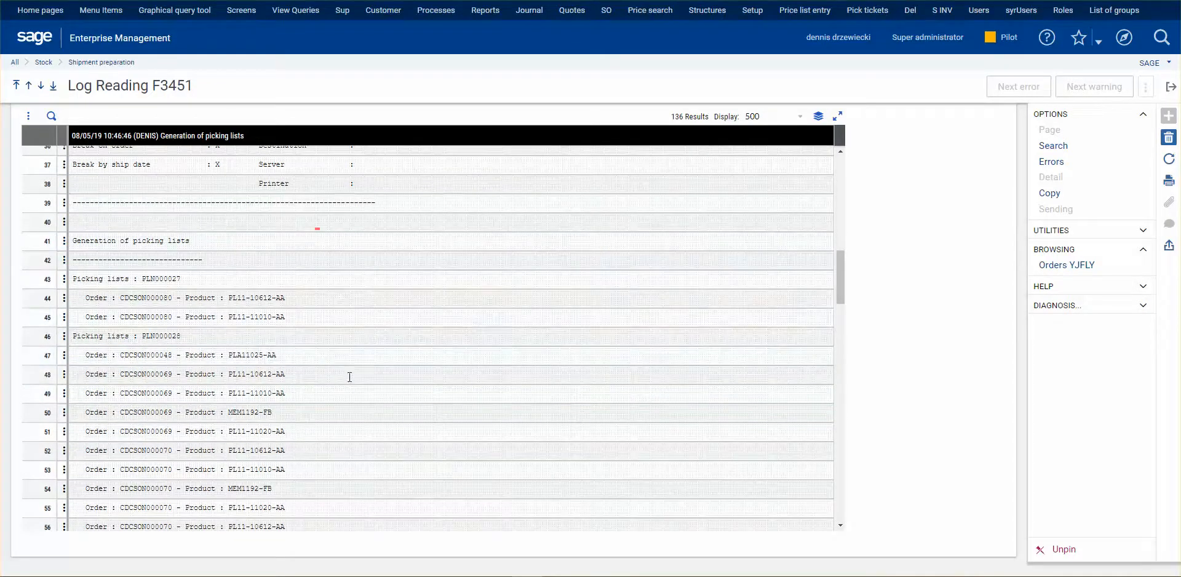
pyautogui.scroll(-1, 314, 353)
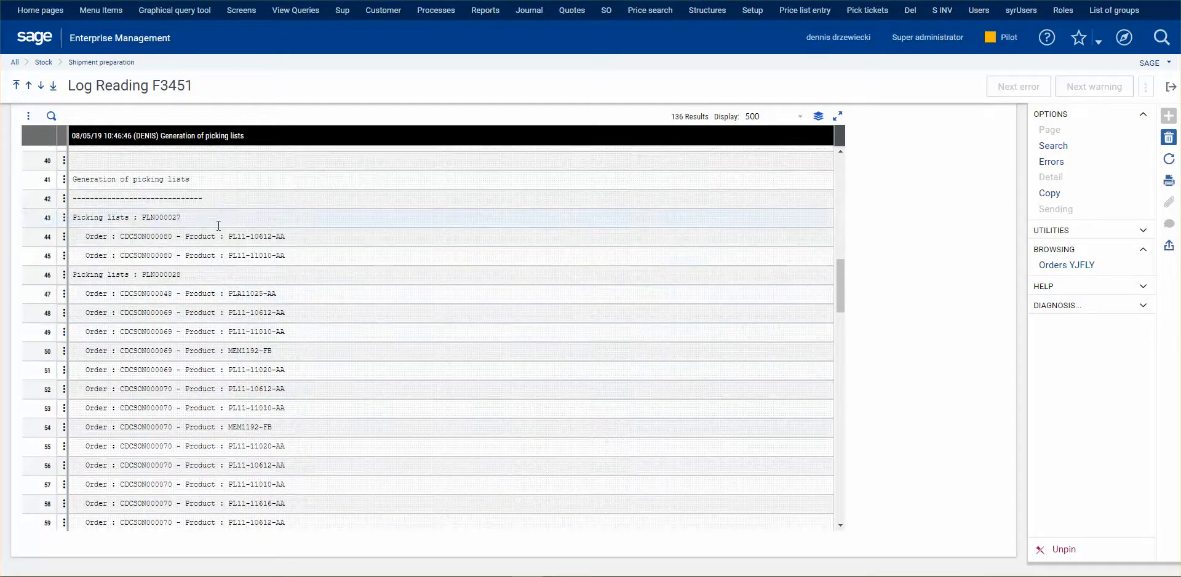
pyautogui.scroll(-10, 274, 360)
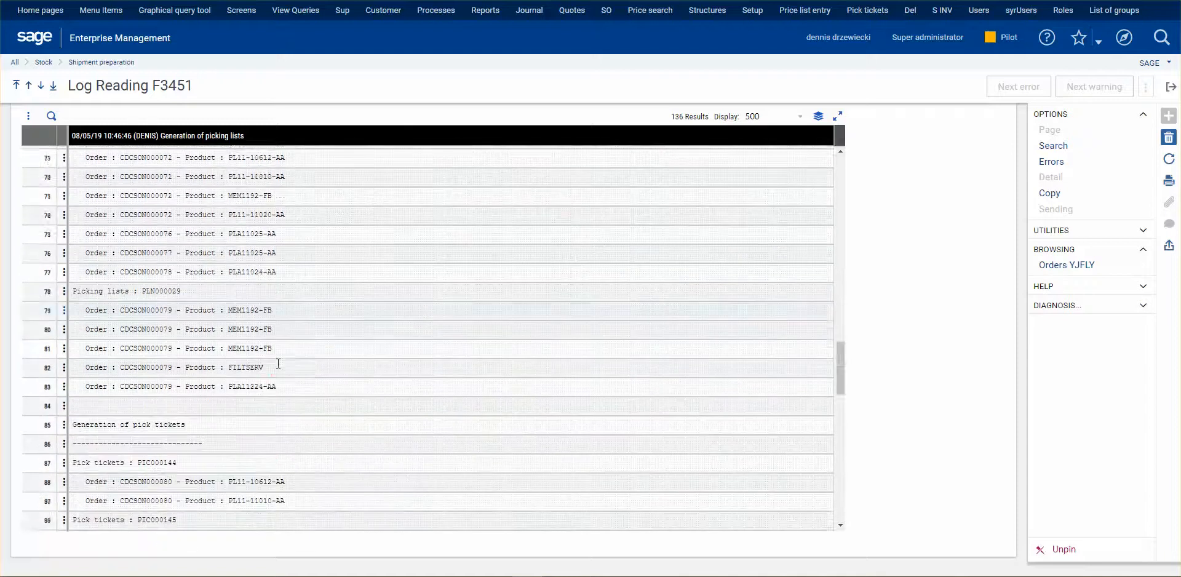
pyautogui.scroll(-3, 278, 363)
pyautogui.scroll(14, 355, 259)
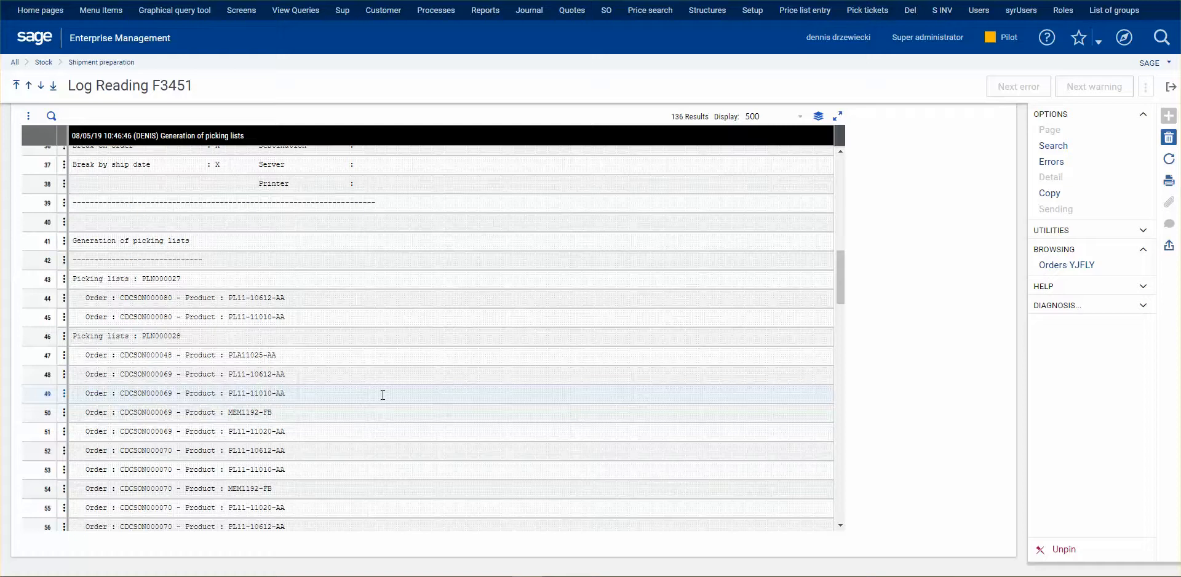
pyautogui.scroll(-6, 344, 450)
pyautogui.scroll(-5, 332, 452)
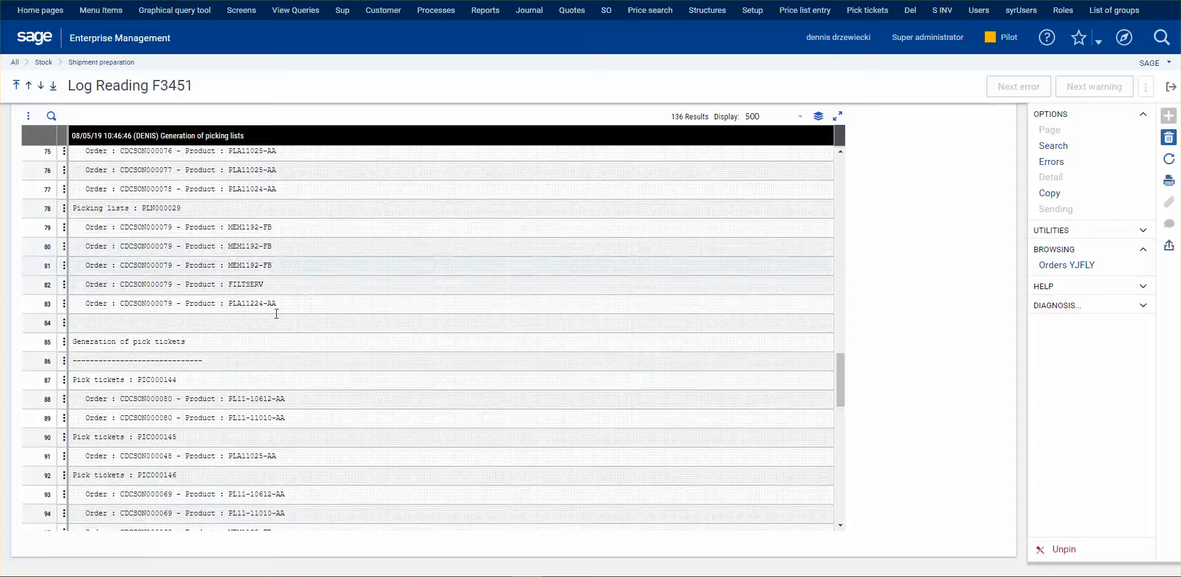
pyautogui.scroll(-1, 309, 413)
pyautogui.scroll(-10, 309, 417)
pyautogui.scroll(-4, 307, 434)
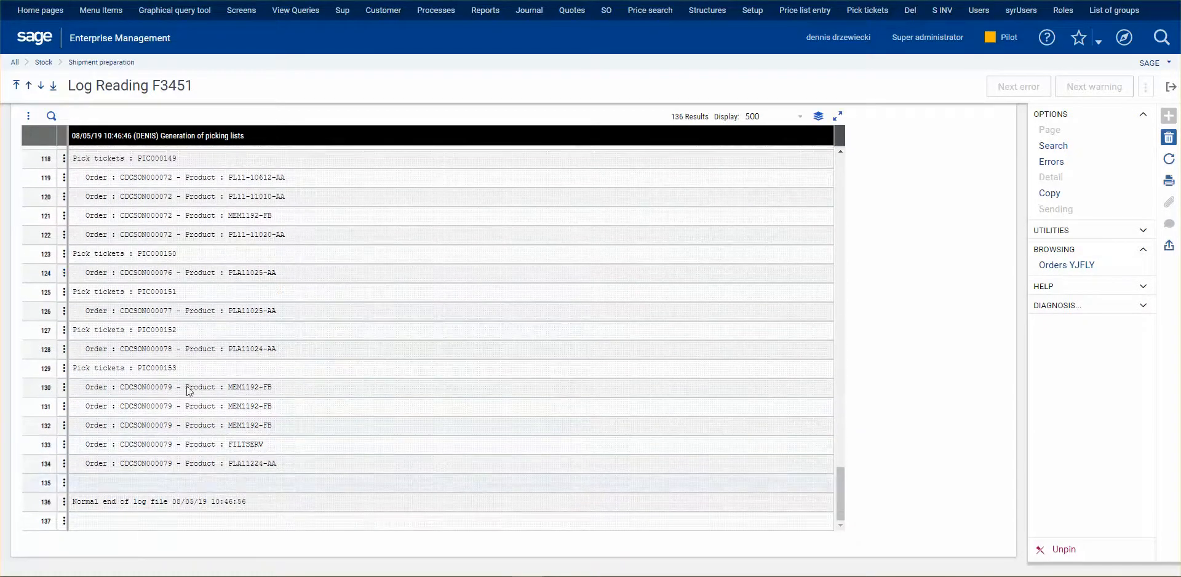
pyautogui.scroll(16, 316, 340)
pyautogui.scroll(5, 315, 336)
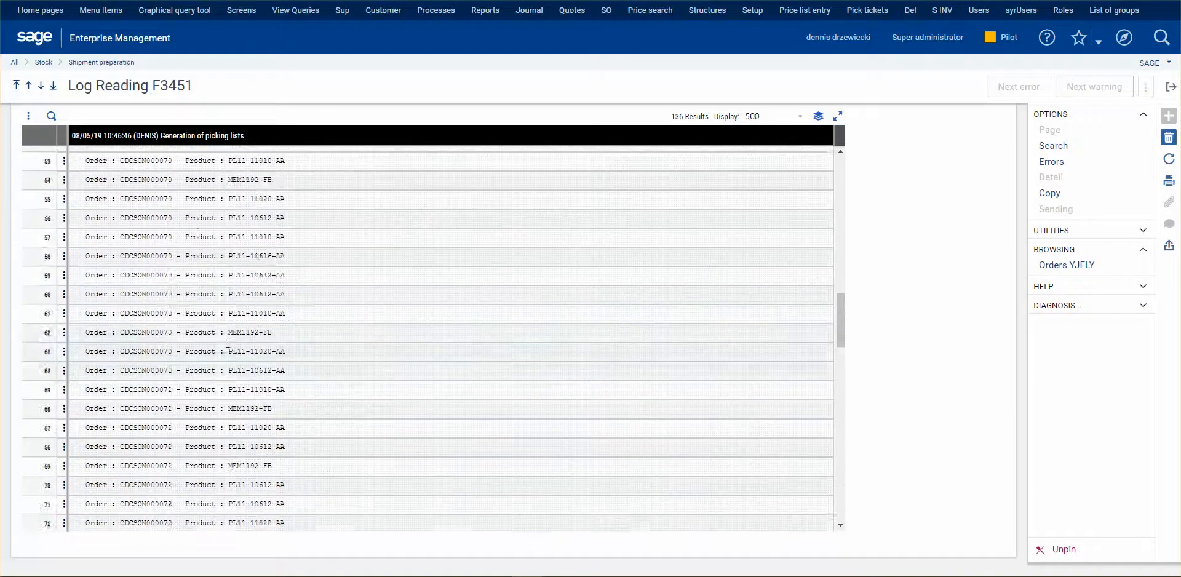
pyautogui.scroll(8, 227, 350)
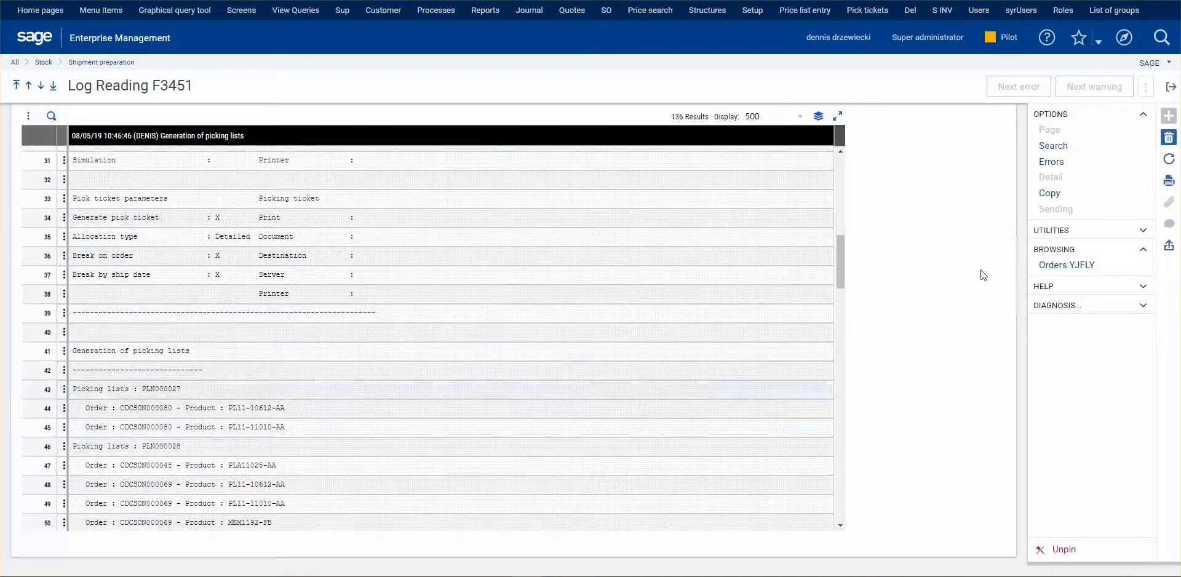
# Leave the generation log and open the pick tickets from the sales process with the ALL All fields transaction.
pyautogui.click(1173, 89)
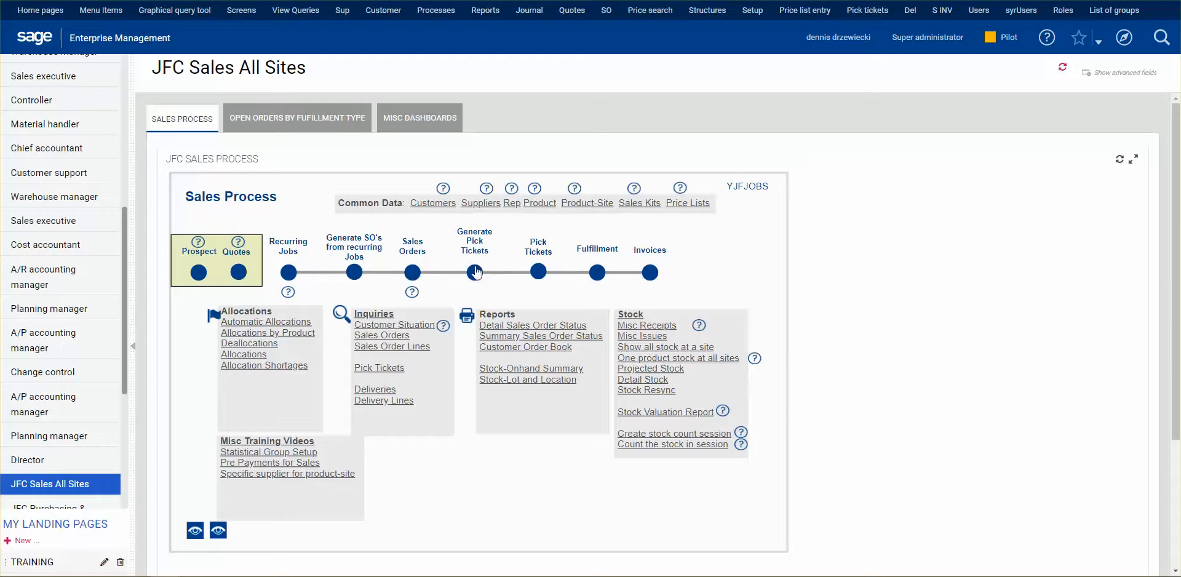
pyautogui.click(538, 273)
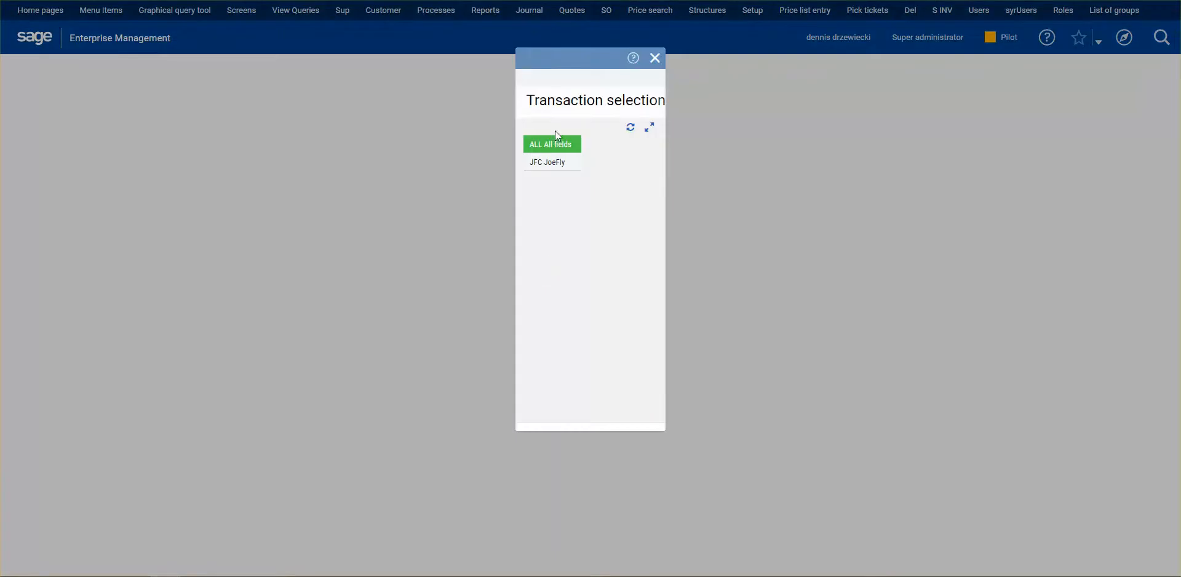
pyautogui.click(560, 142)
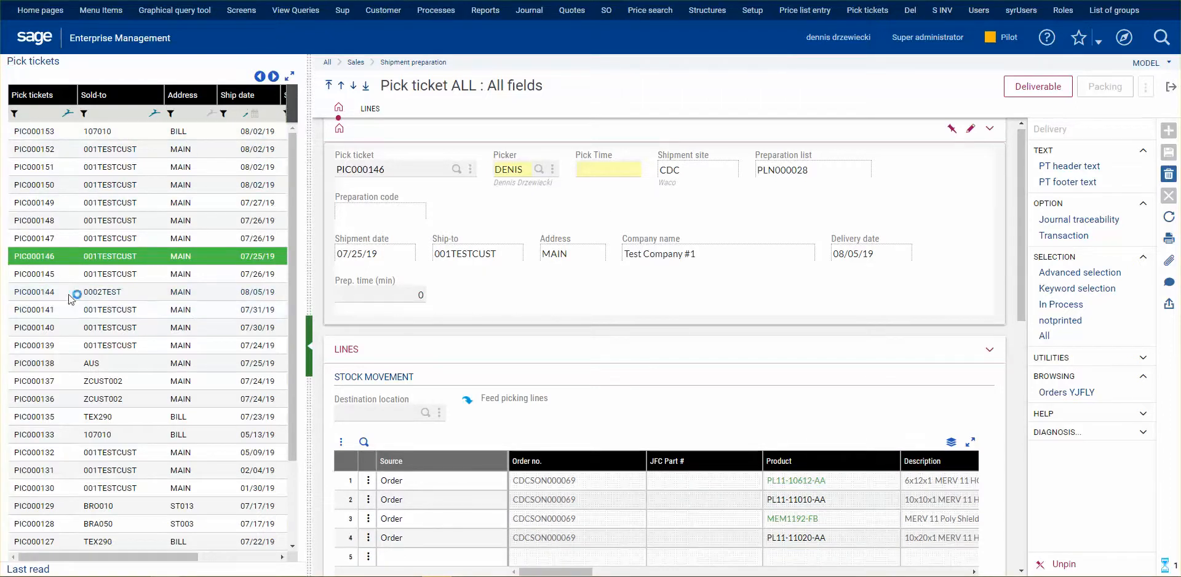
# Review the generated pick tickets from PIC000144 up to PIC000153, checking each one's preparation list, shipment date and order lines.
pyautogui.click(126, 296)
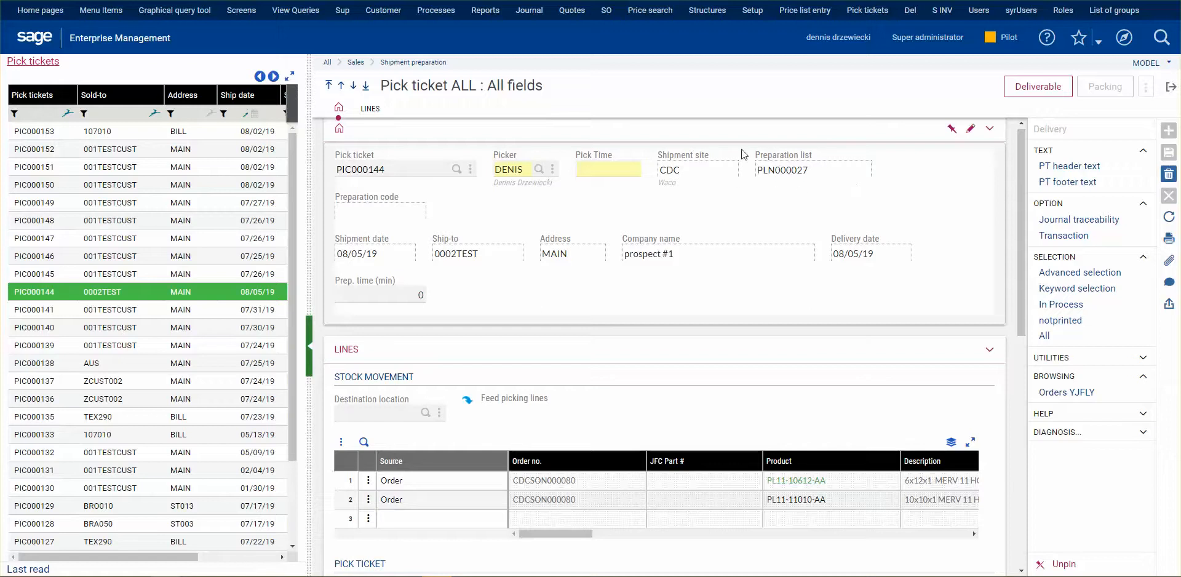
pyautogui.click(160, 279)
pyautogui.click(159, 256)
pyautogui.click(160, 239)
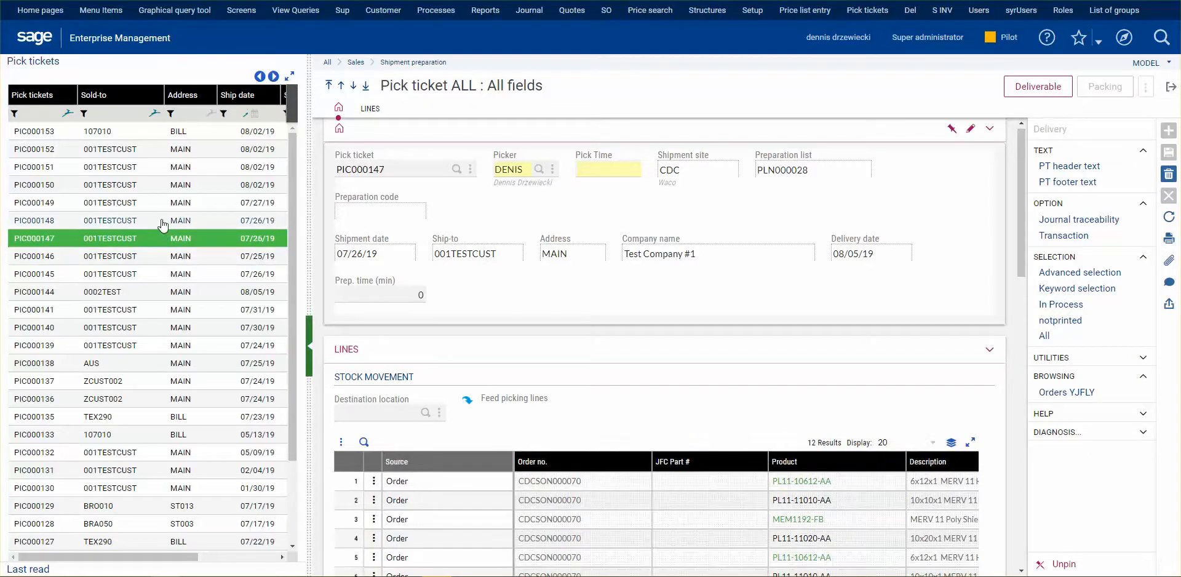
pyautogui.click(162, 222)
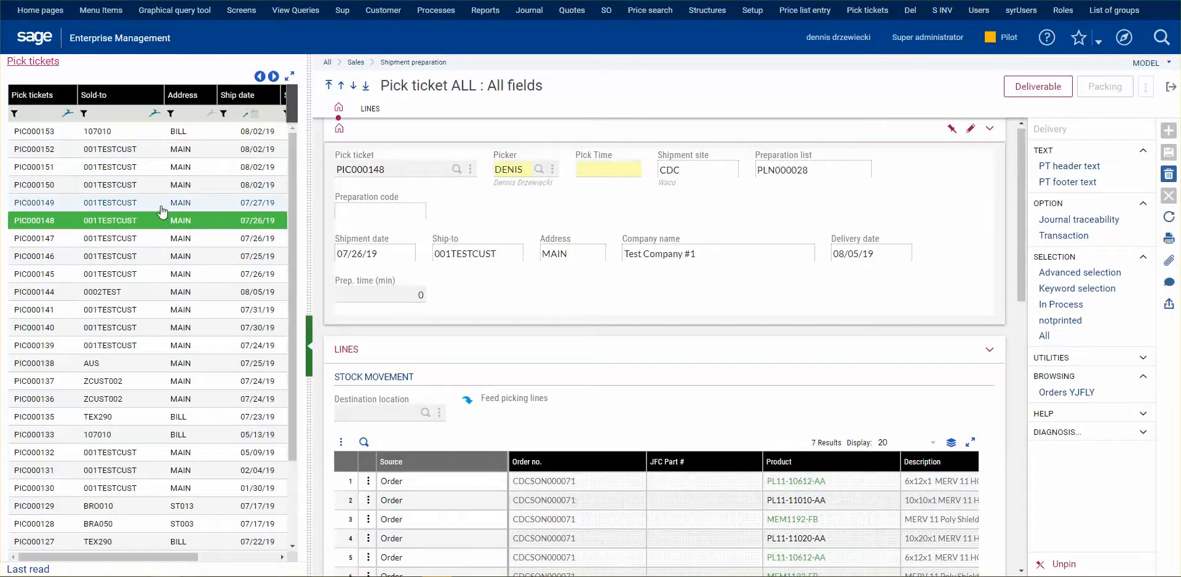
pyautogui.click(162, 204)
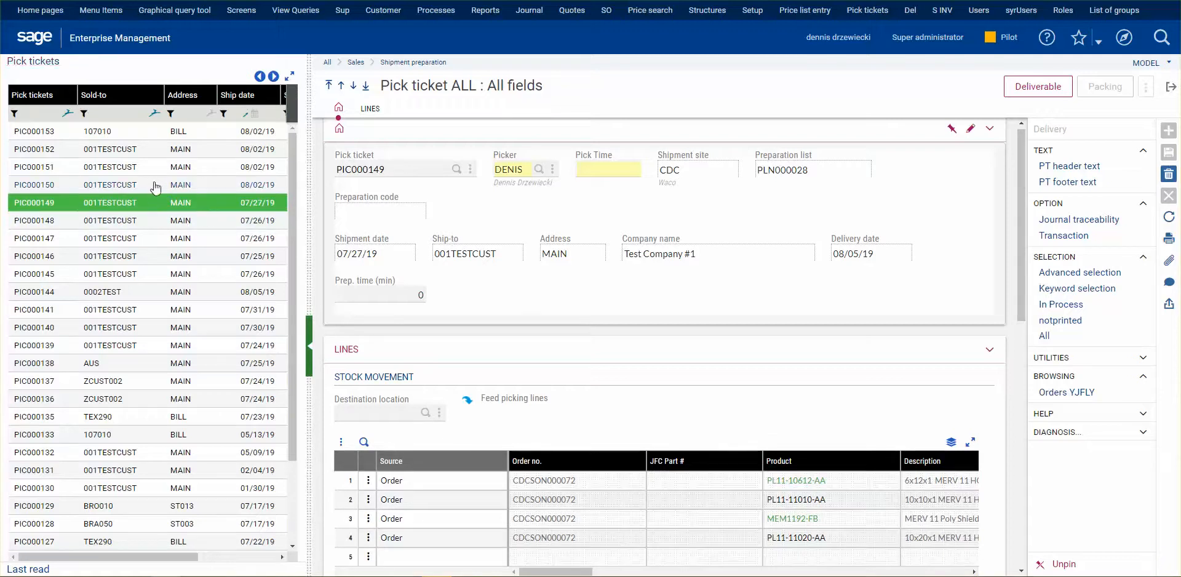
pyautogui.click(158, 184)
pyautogui.click(164, 149)
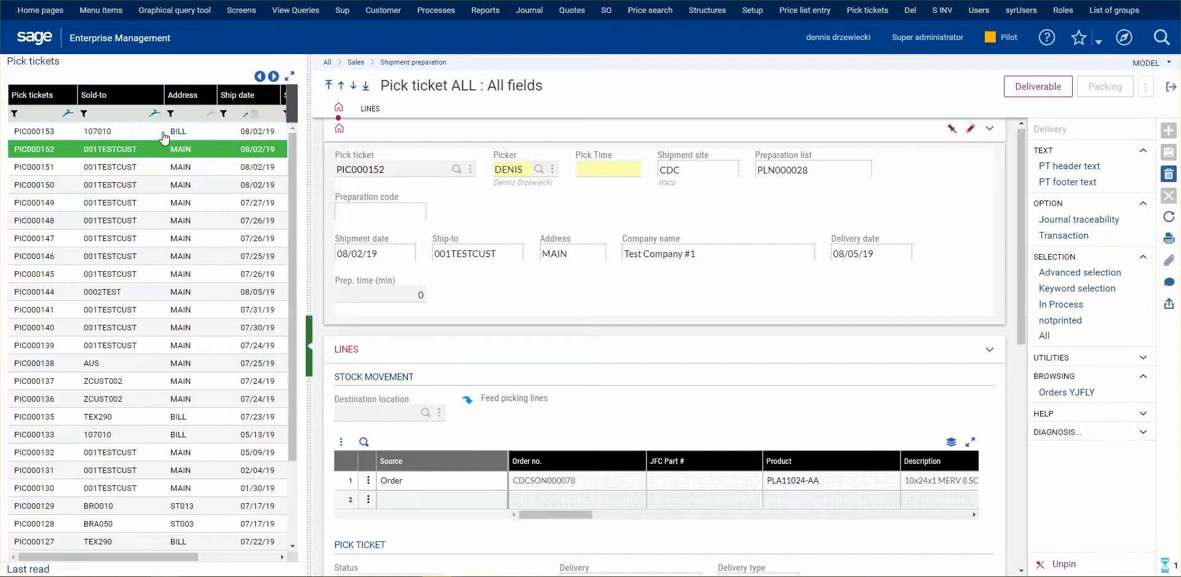
pyautogui.click(164, 132)
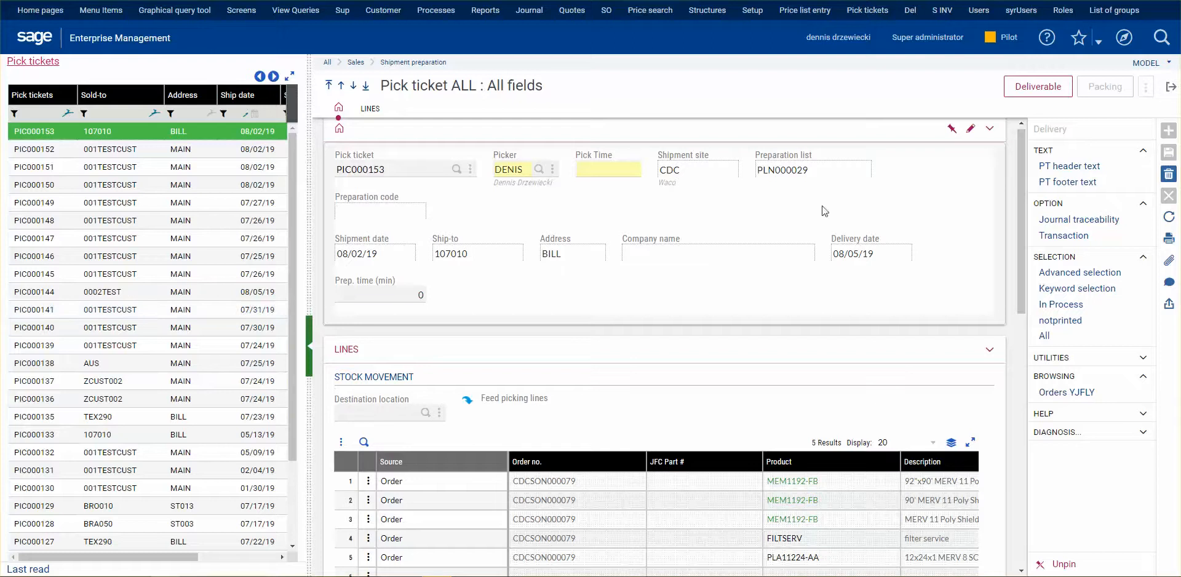
# Check the earlier pick tickets PIC000139, PIC000140 and PIC000141, and return to PIC000144.
pyautogui.click(172, 349)
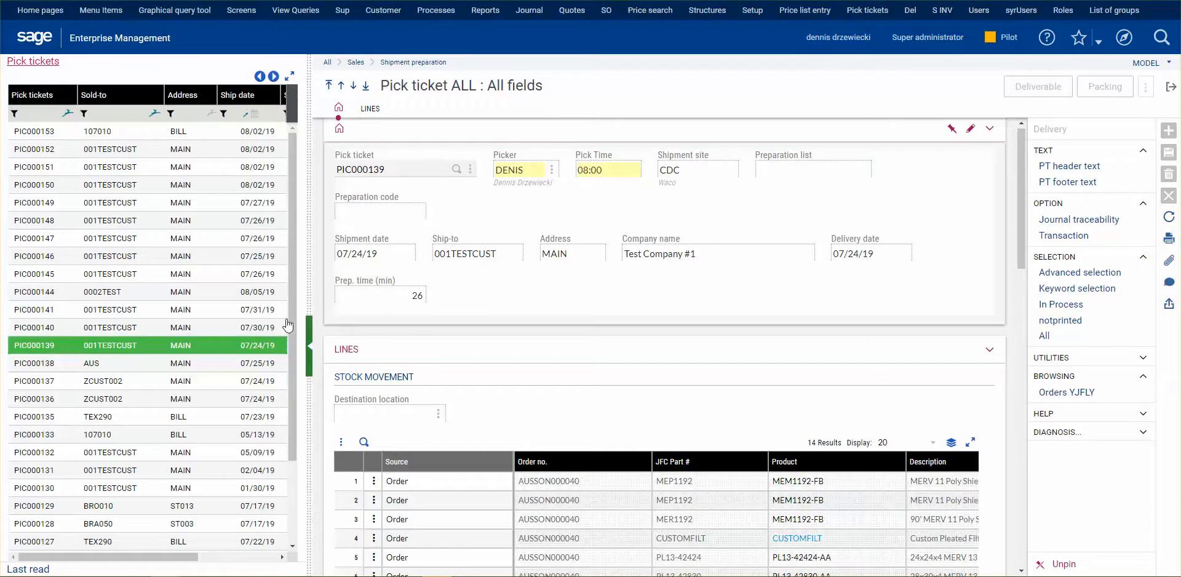
pyautogui.click(161, 327)
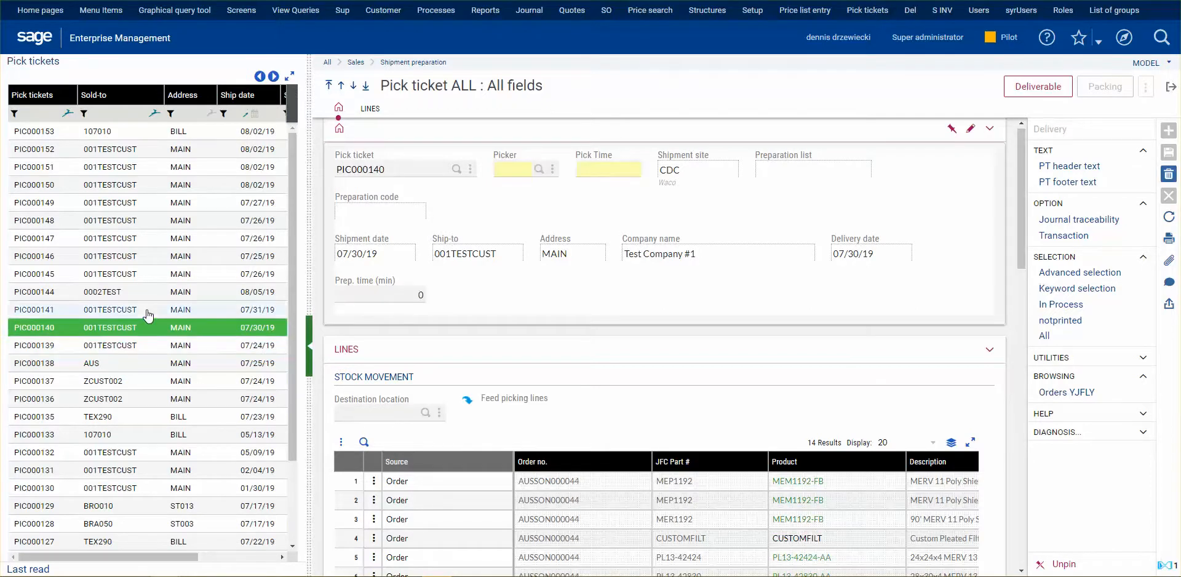
pyautogui.click(148, 310)
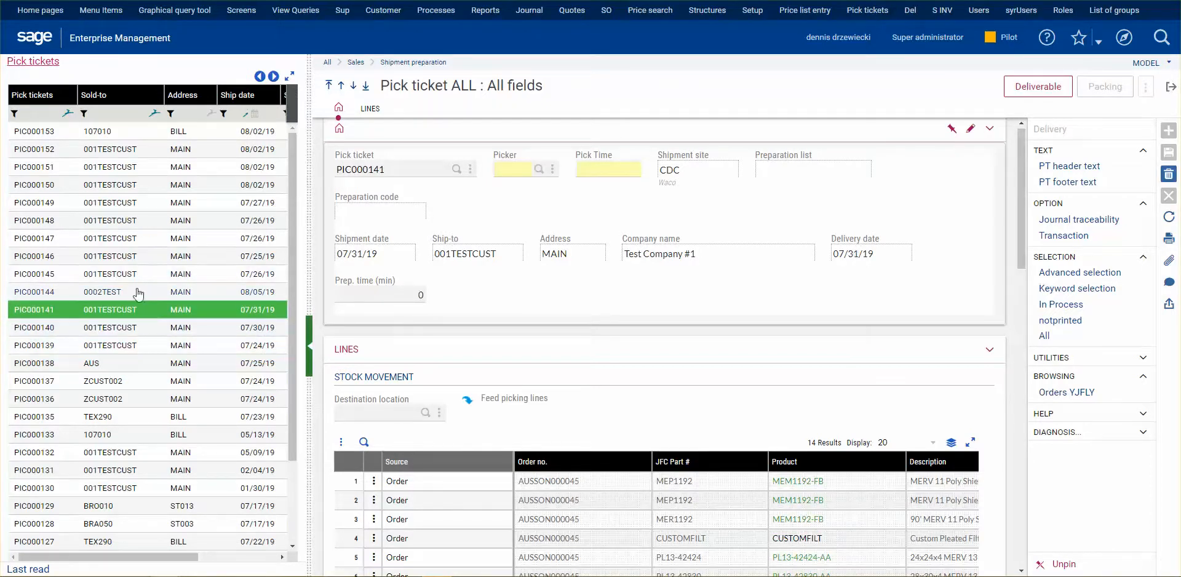
pyautogui.click(136, 294)
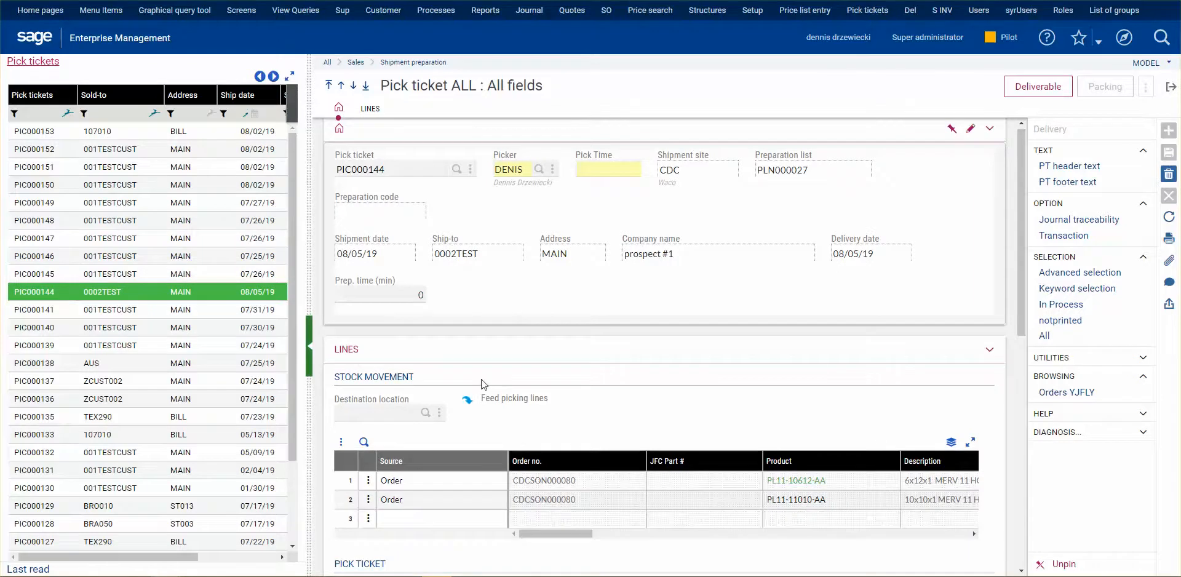
# Try to mark pick ticket PIC000144 as deliverable without a preparation time.
pyautogui.scroll(-3, 550, 403)
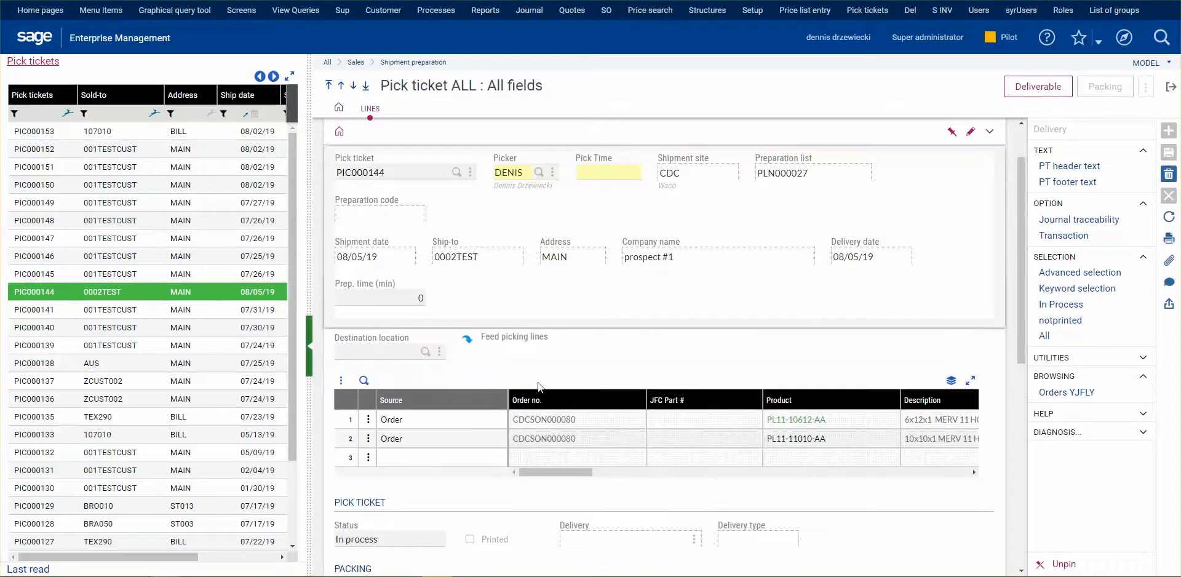
pyautogui.click(1044, 89)
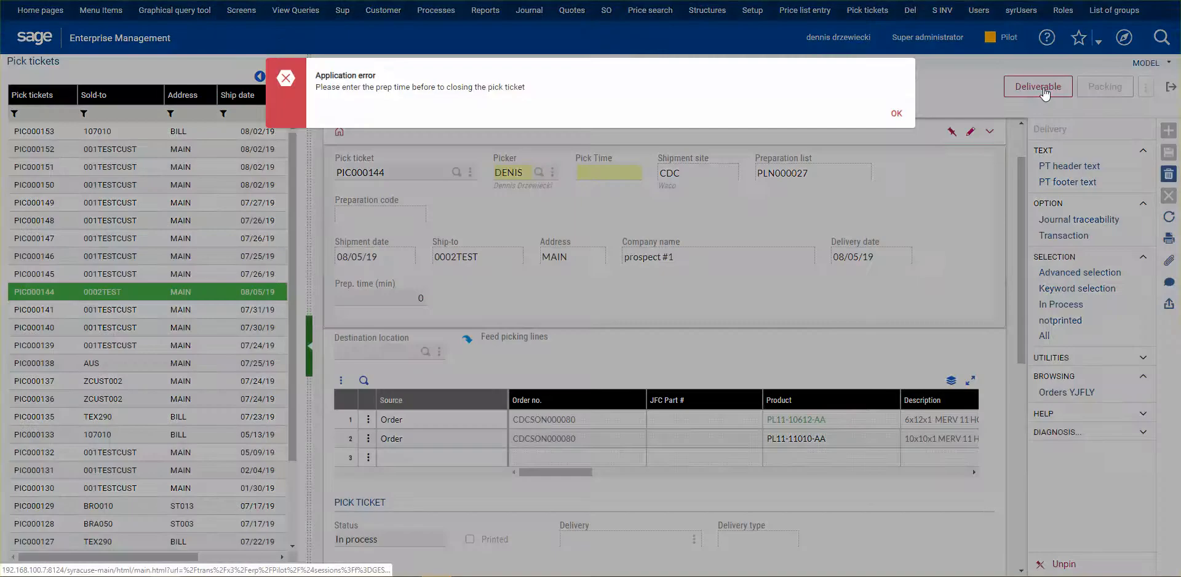
pyautogui.click(897, 114)
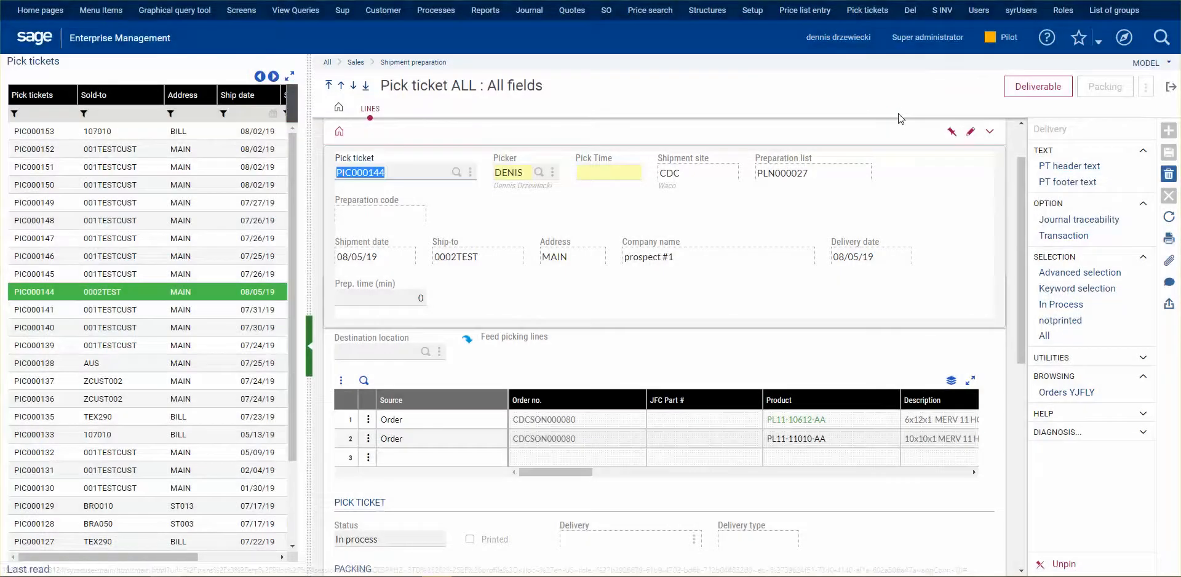
# Set the preparation time of pick ticket PIC000144 to 540 minutes and save the record.
pyautogui.click(386, 298)
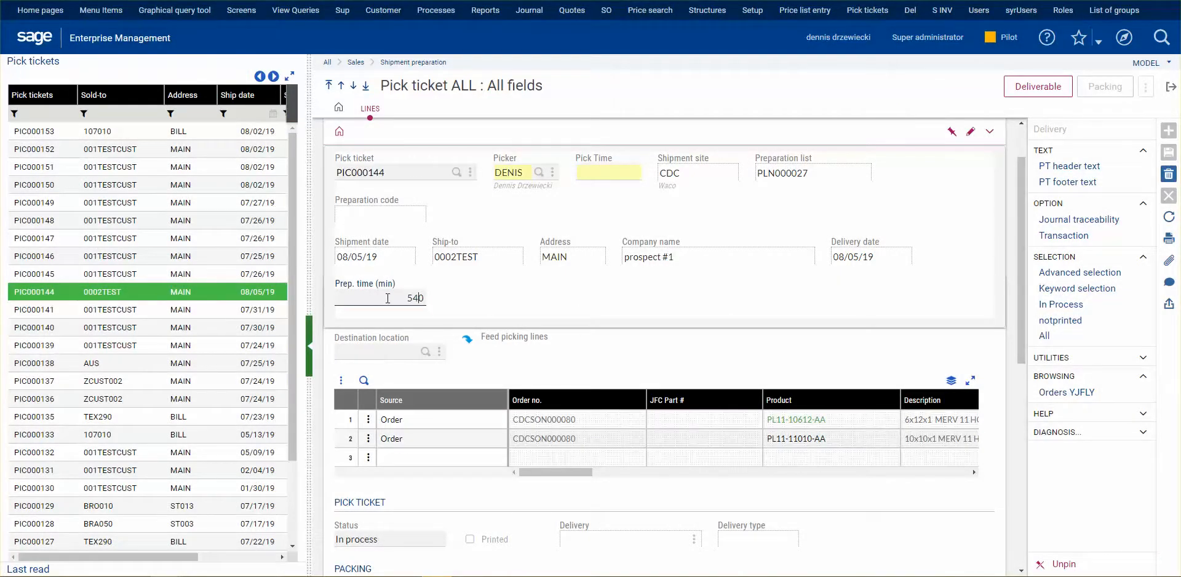
pyautogui.press('Tab')
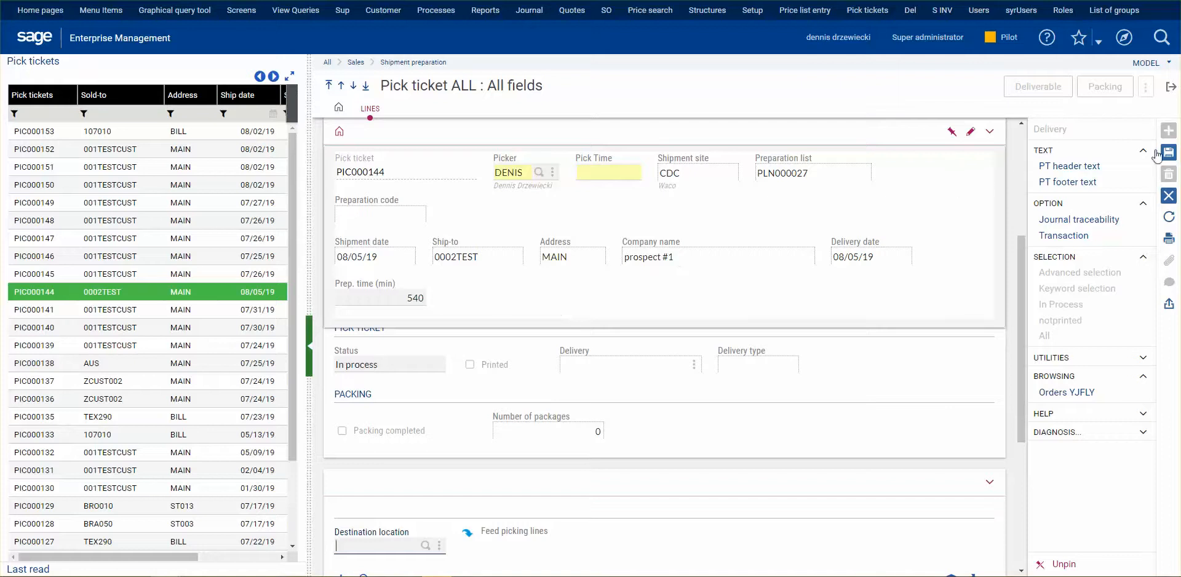
pyautogui.click(1169, 151)
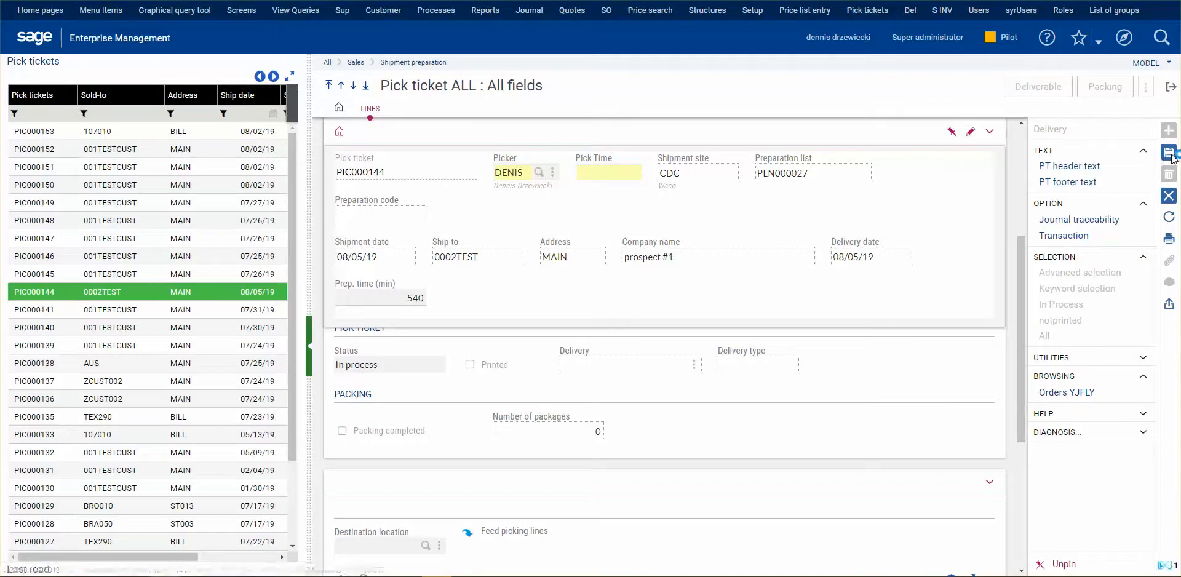
# Mark pick ticket PIC000144 as deliverable and leave the pick ticket screen.
pyautogui.click(1052, 92)
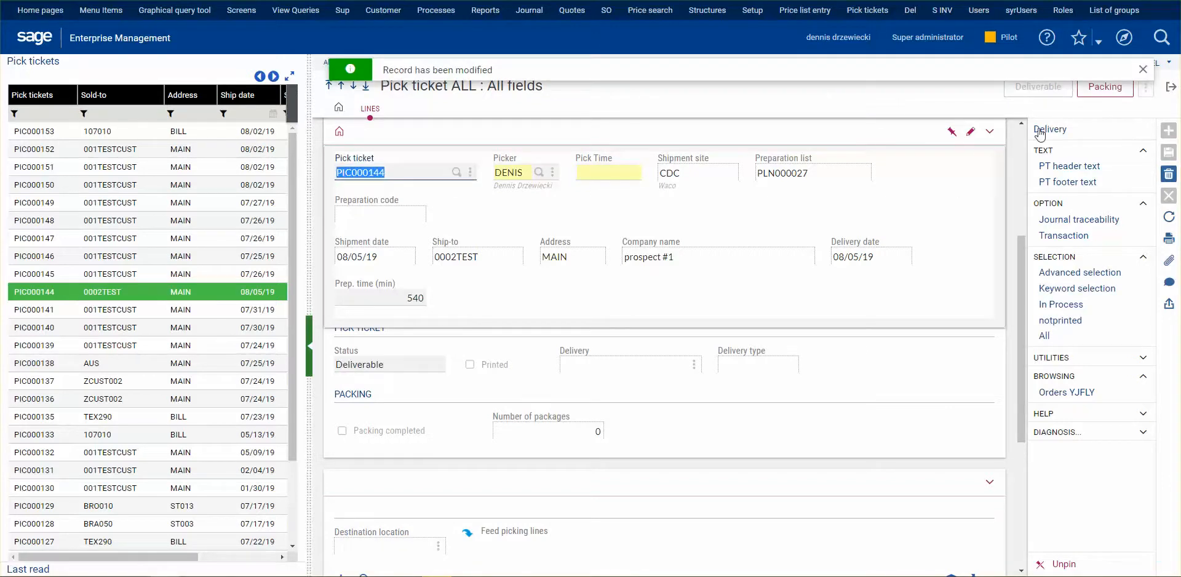
pyautogui.click(1144, 70)
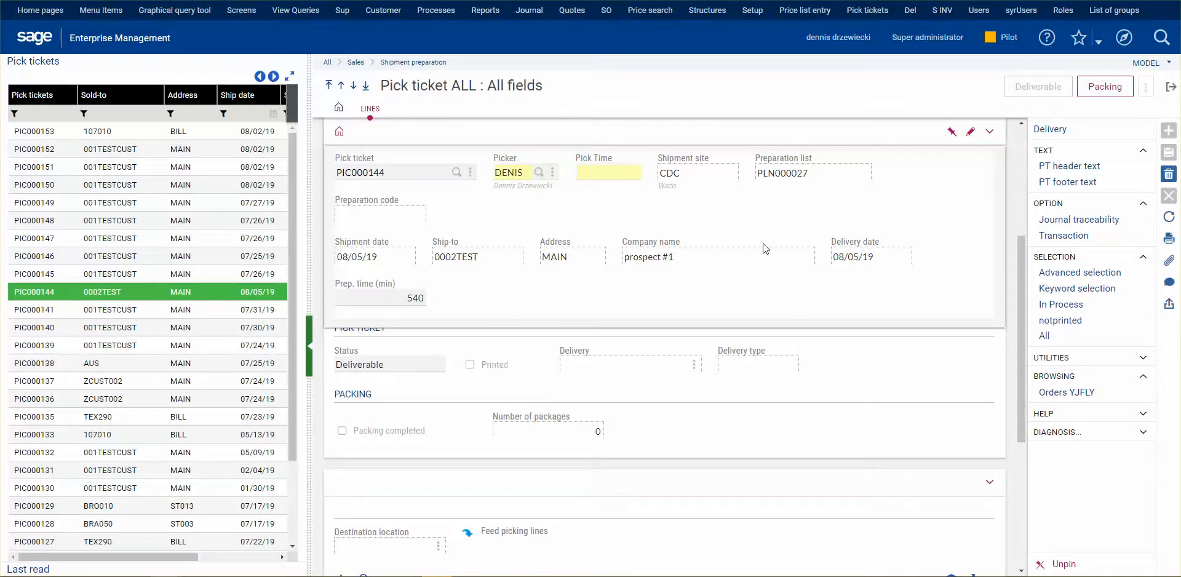
pyautogui.click(1171, 86)
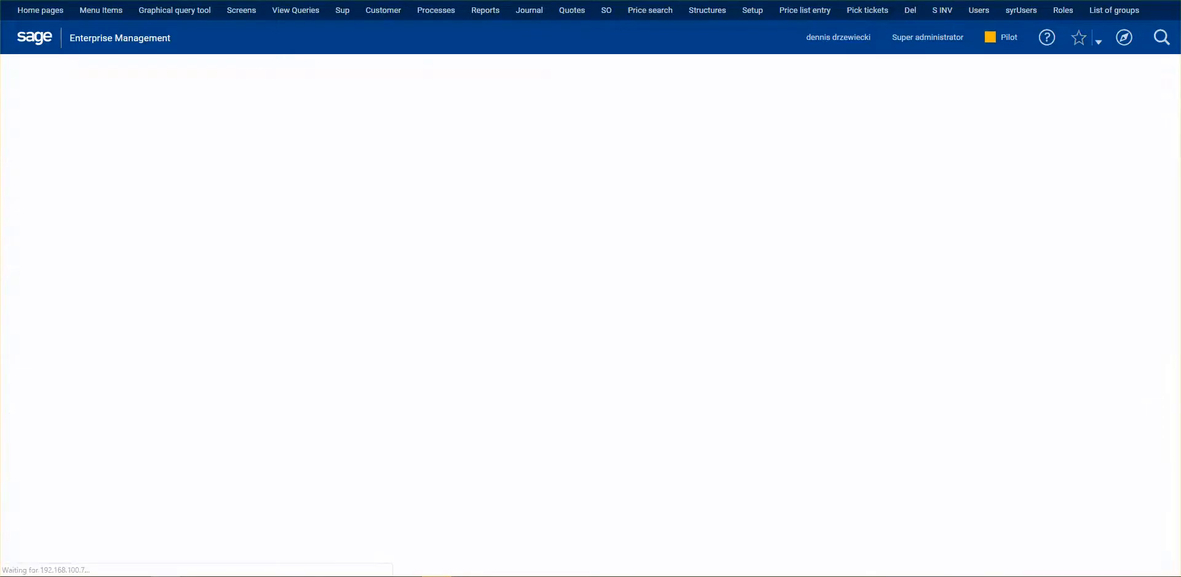